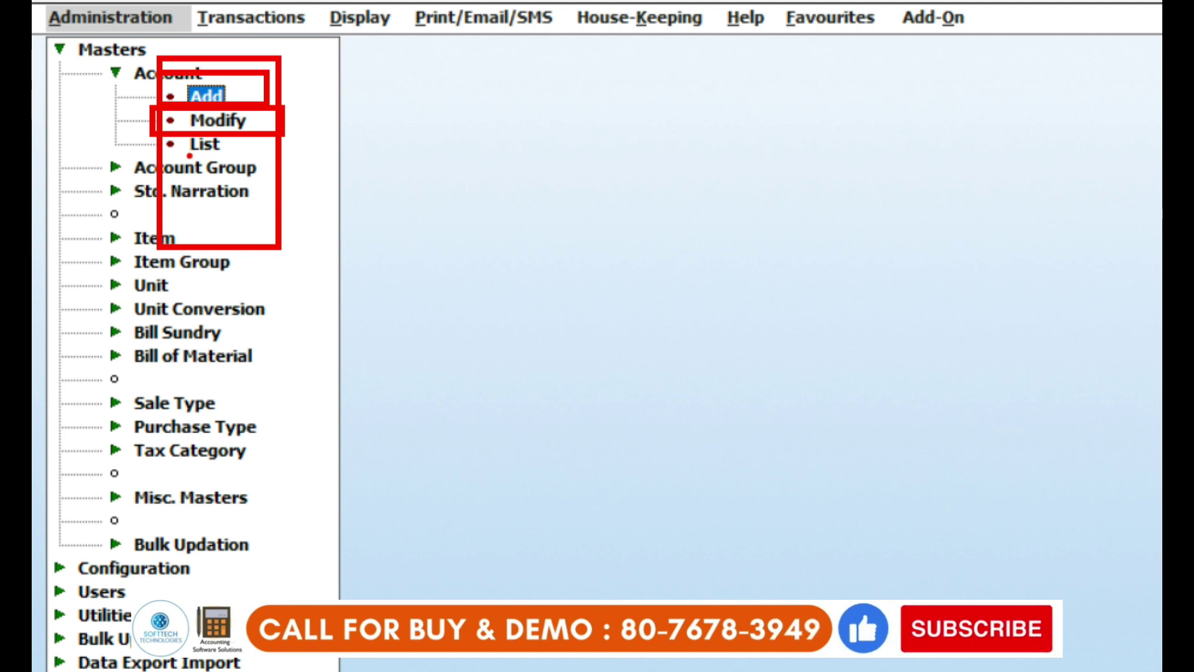
Start a new account master named Gupta Traders, leaving the alias blank and keeping the matching print name
left_click_drag(146, 136, 271, 160)
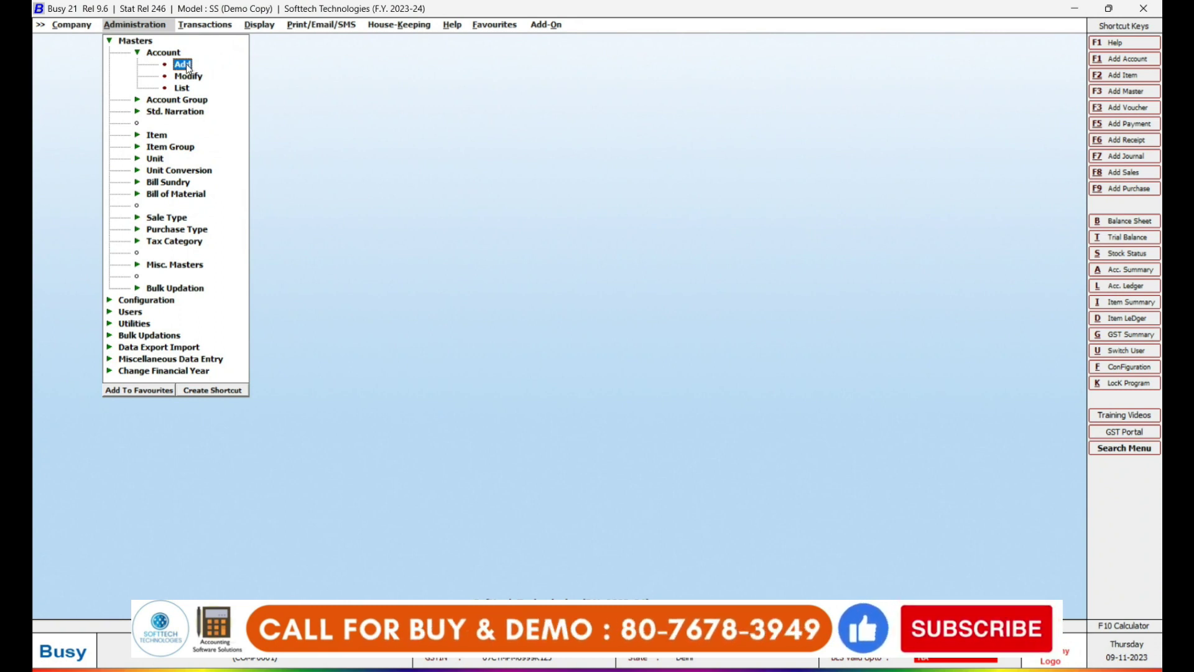
left_click(185, 64)
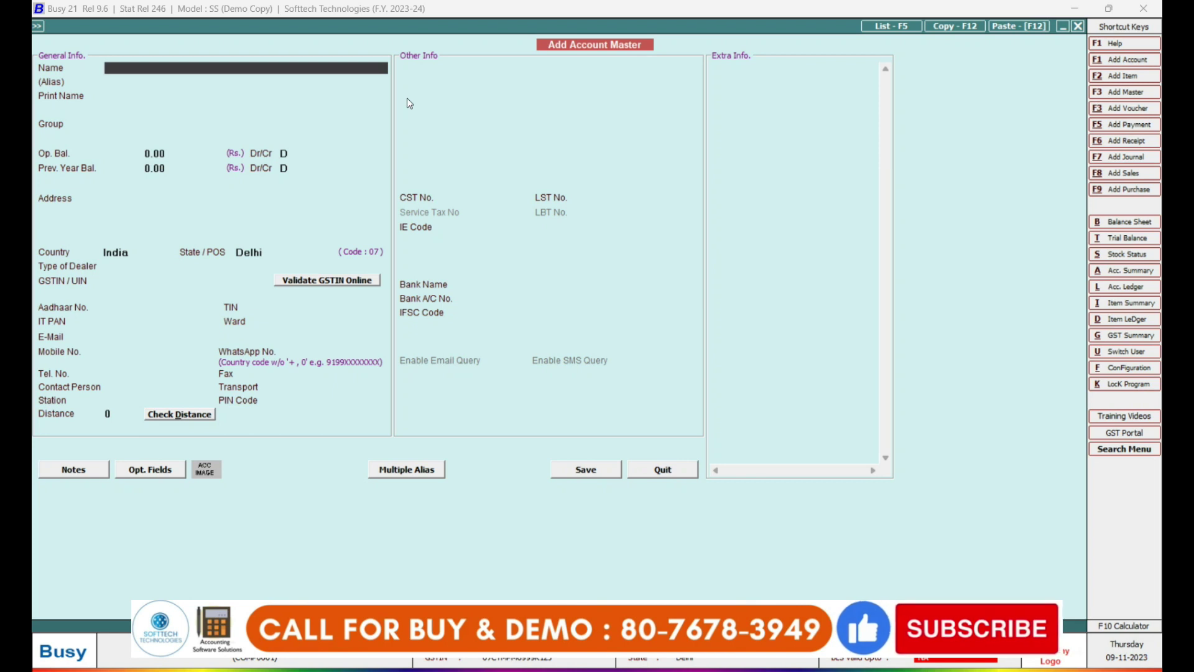
type("gup")
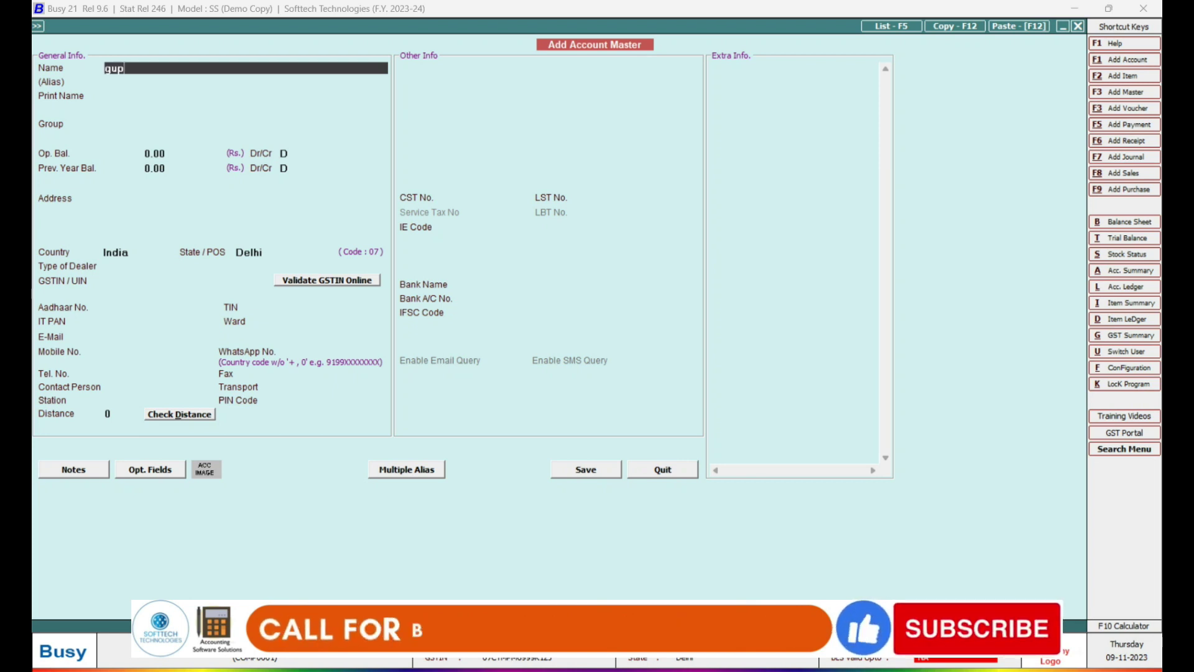
type("ta traders")
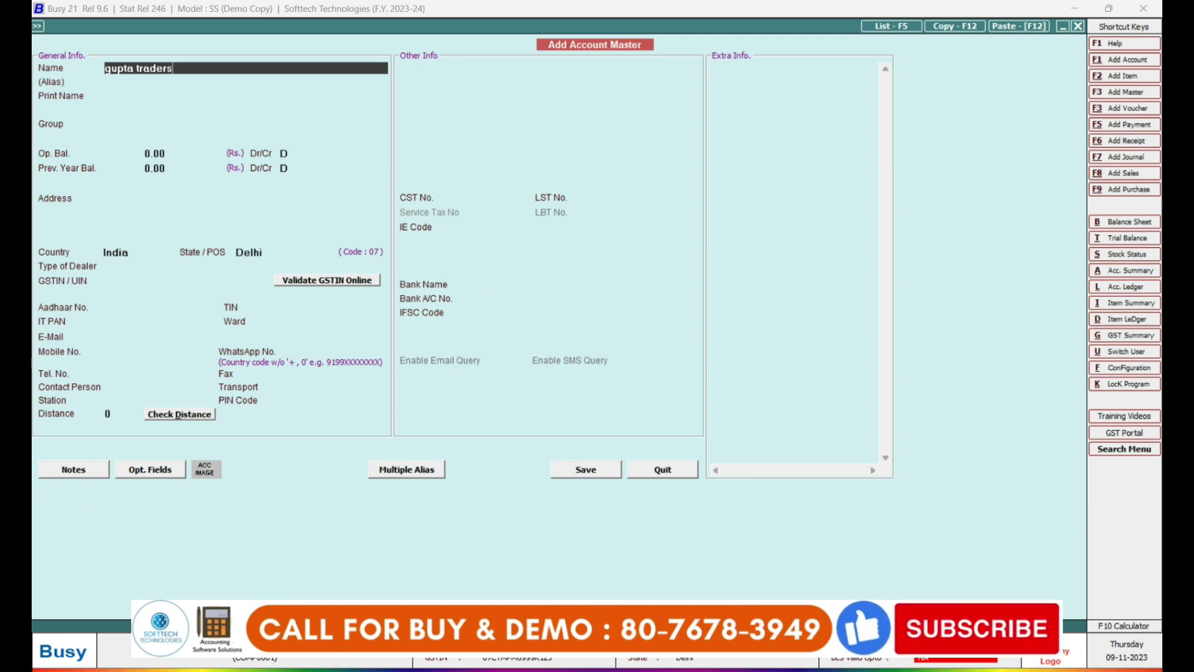
key("Return")
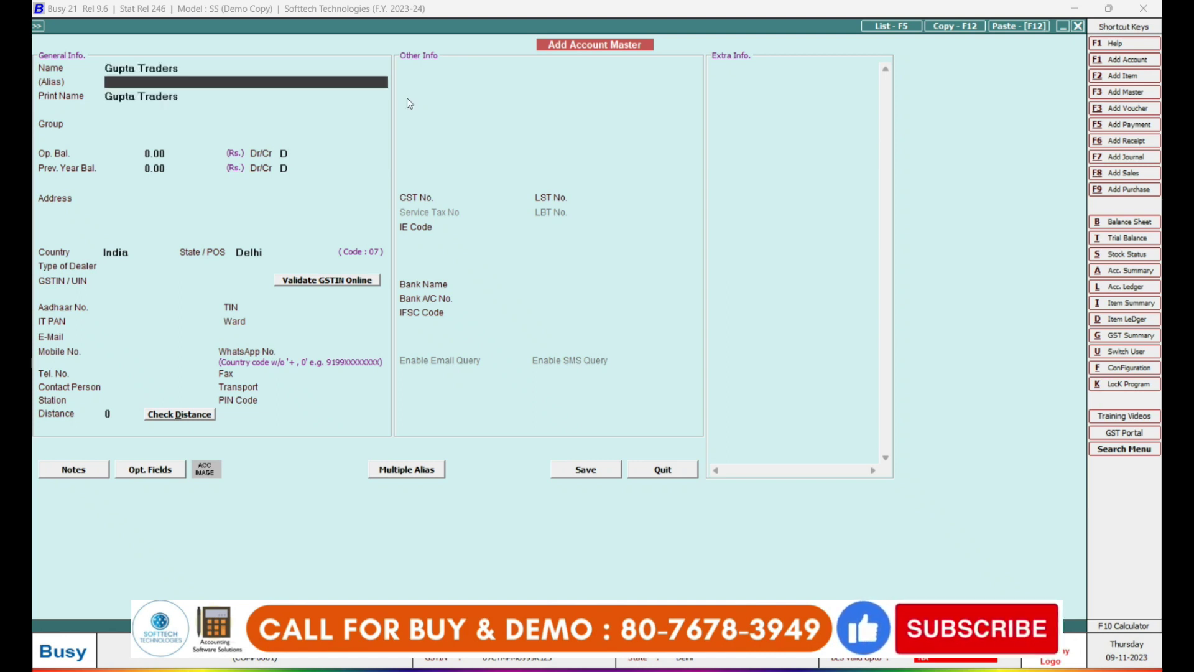
key("Return")
key("Return")
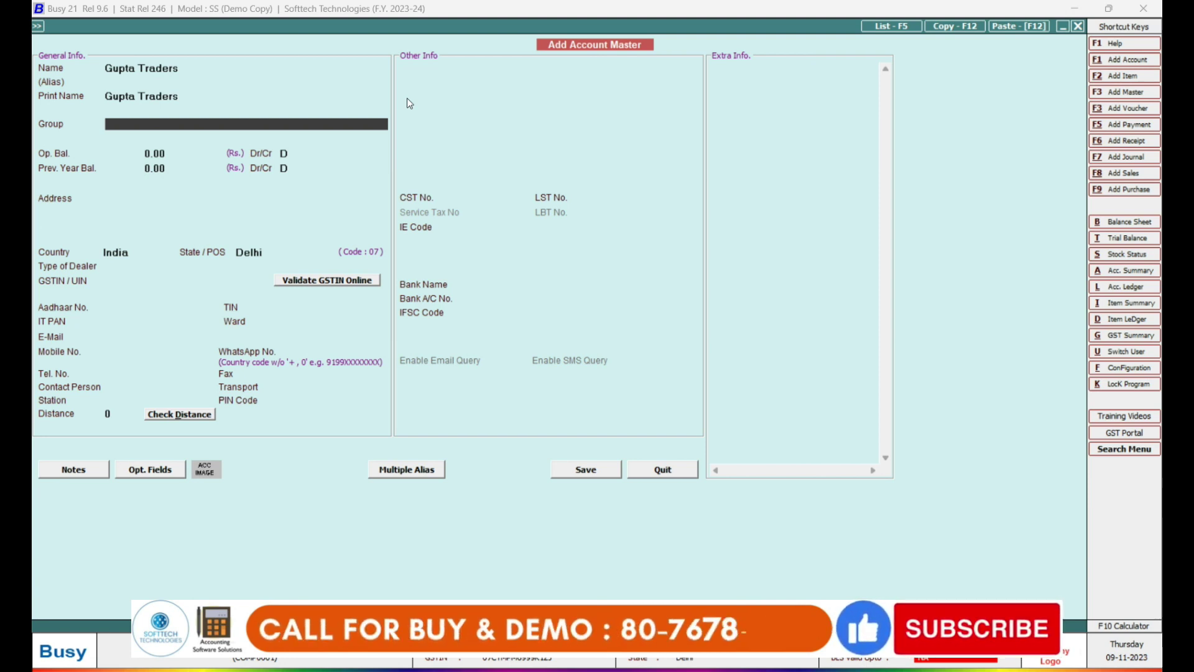
Search the account groups for "sun" and compare Sundry Creditors with Sundry Debtors, then clear the search
type("sun")
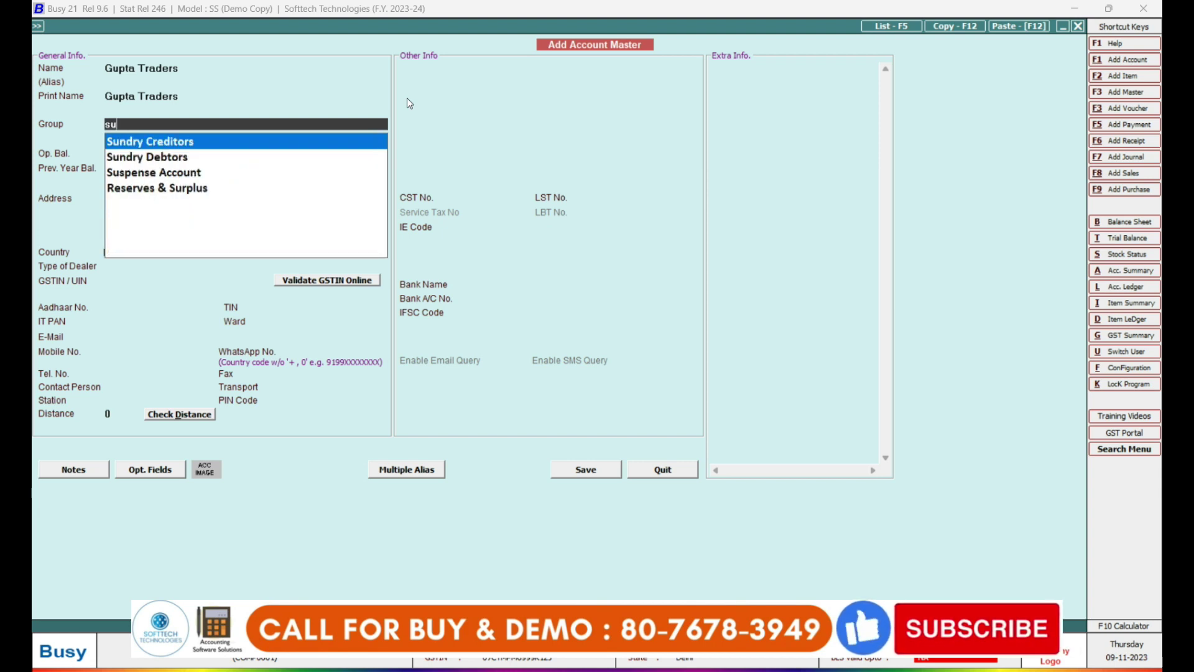
key("Down")
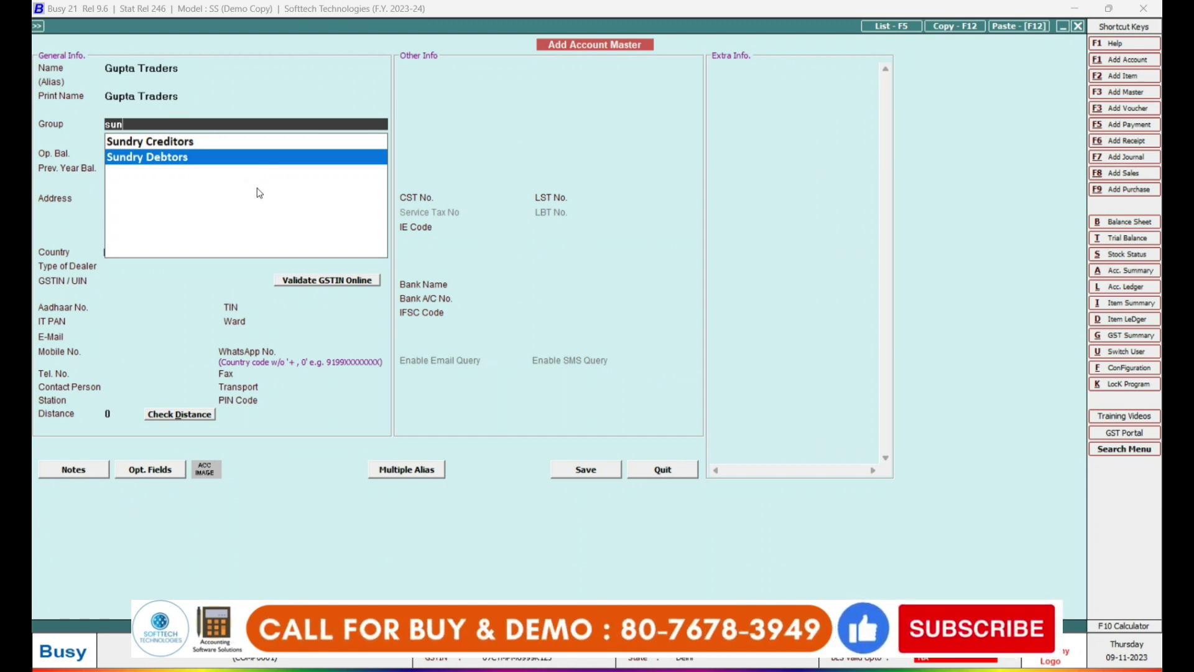
key("Up")
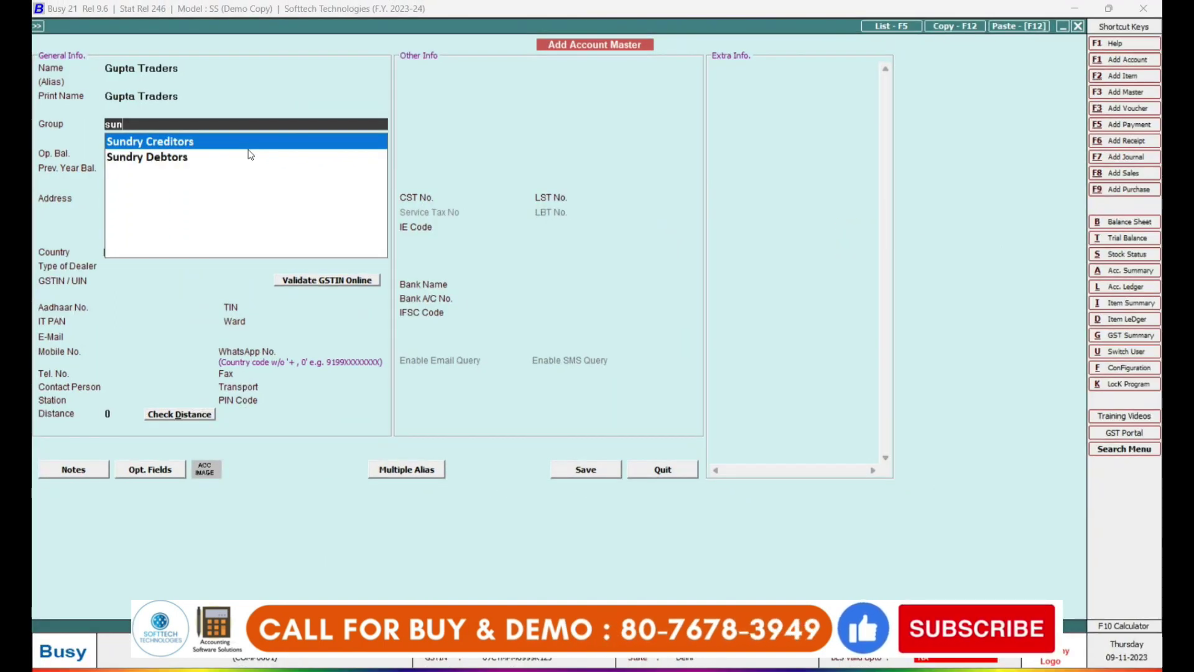
key("Down")
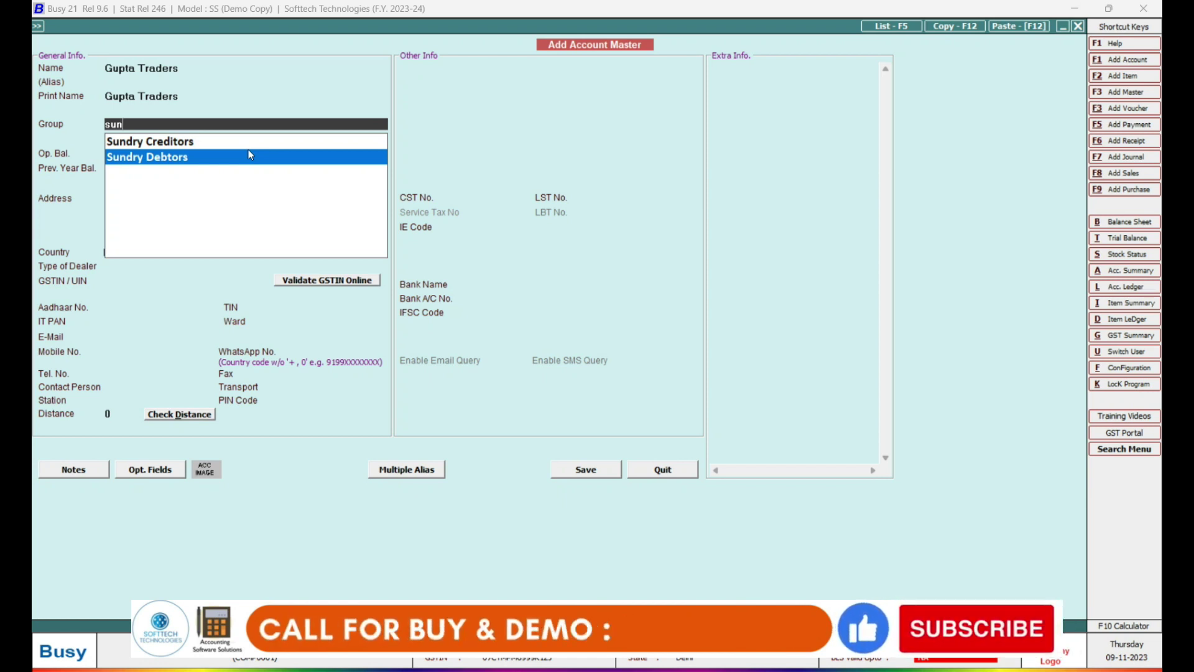
key("BackSpace")
key("BackSpace")
key("BackSpace")
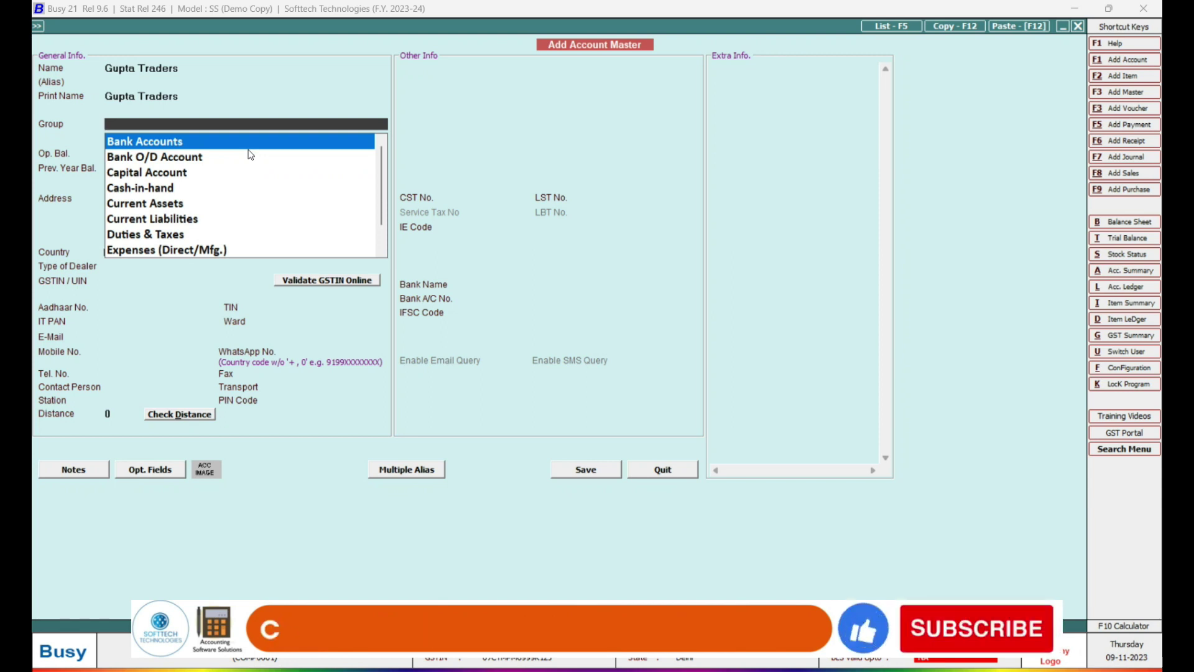
Search the account groups for "expe" and look through the direct and indirect expense groups, clearing the search at the end
type("expe")
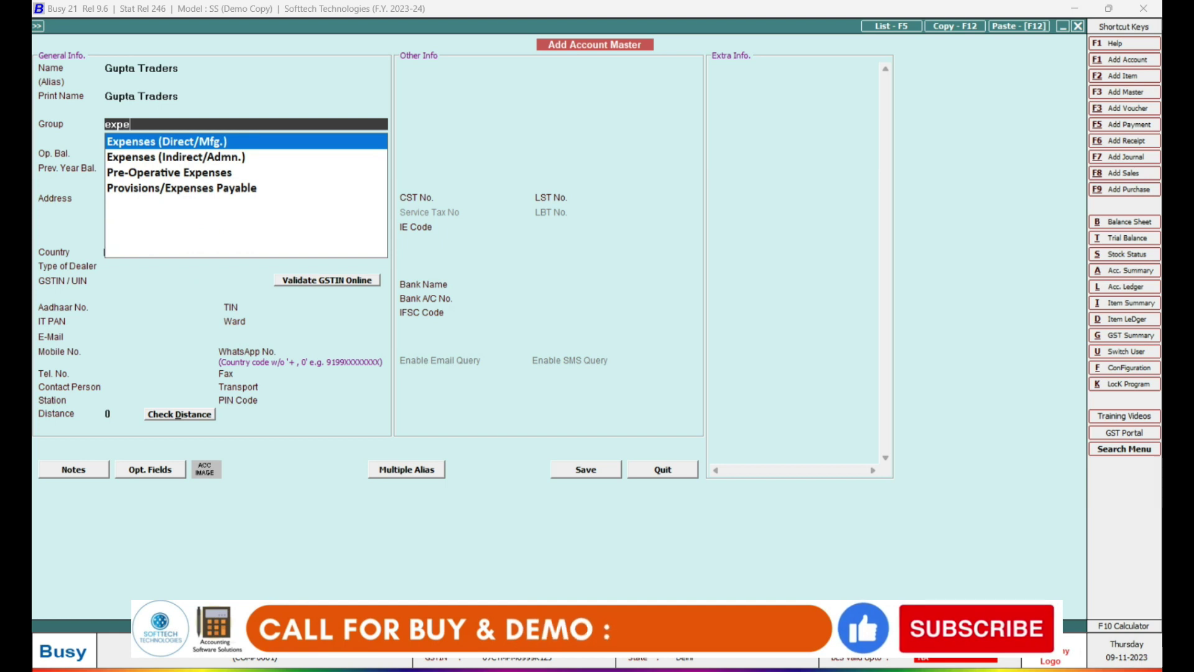
key("Down")
type("e")
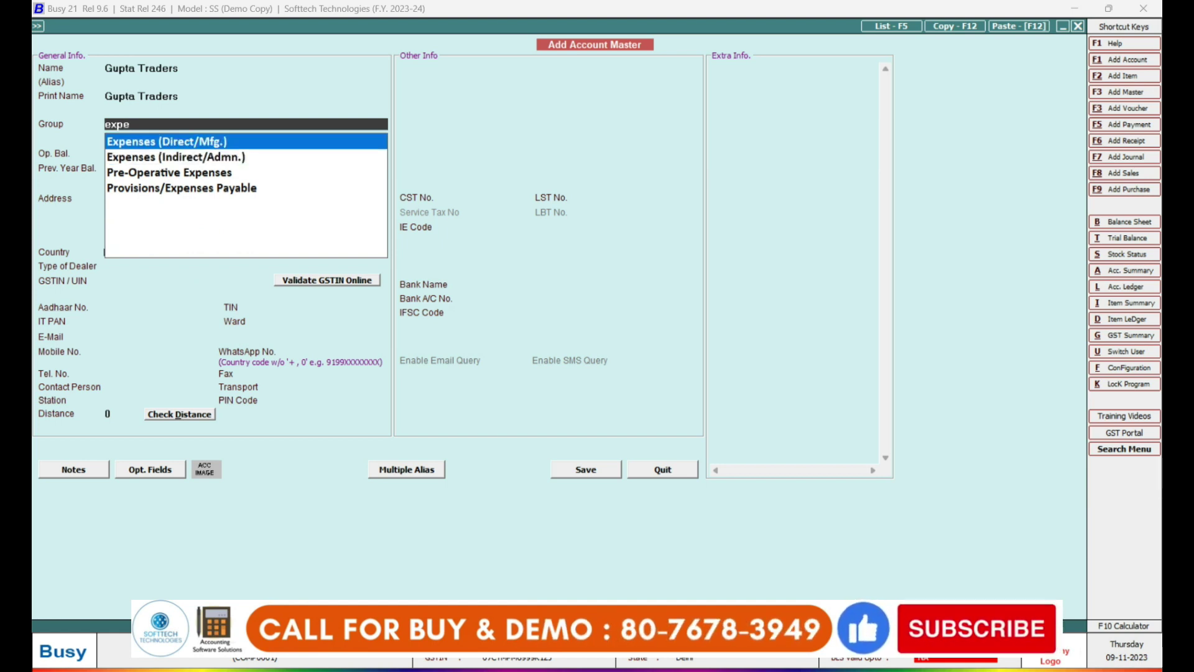
key("Down")
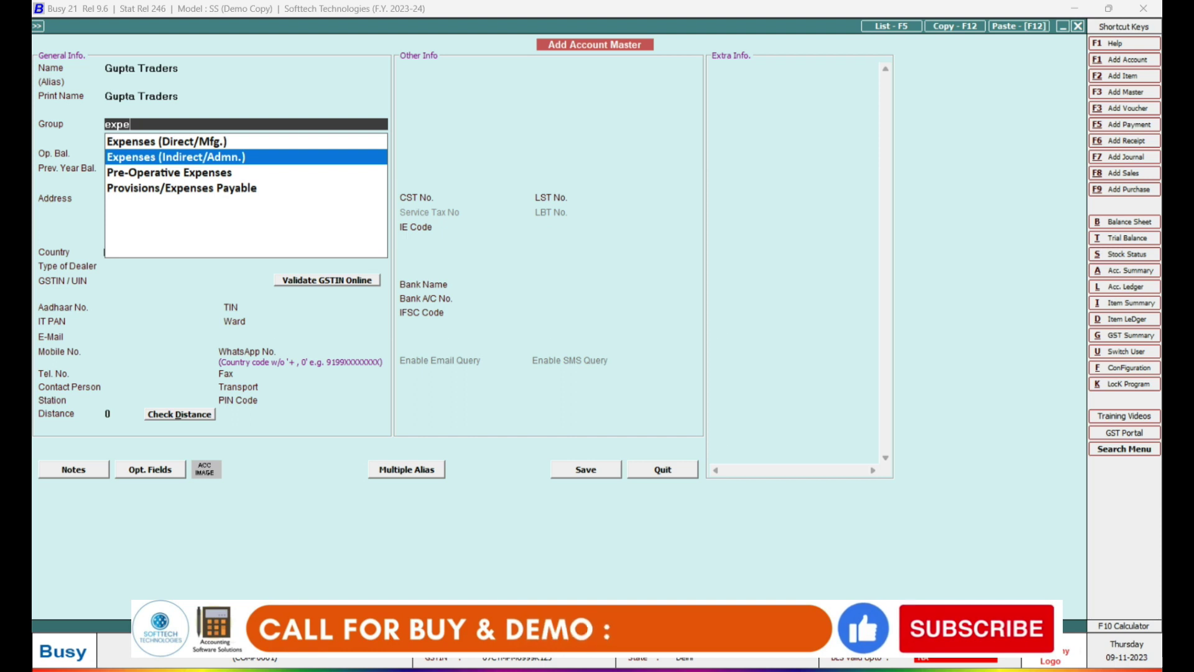
key("Down")
key("Up")
key("Up")
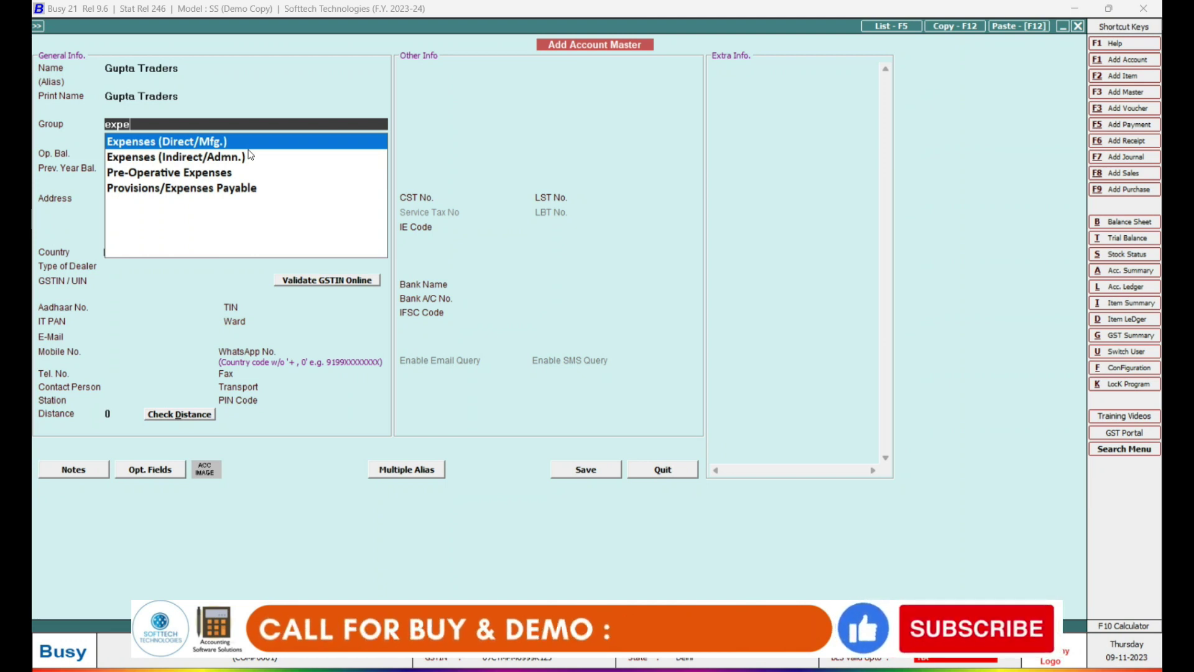
key("BackSpace")
key("BackSpace")
key("BackSpace")
key("BackSpace")
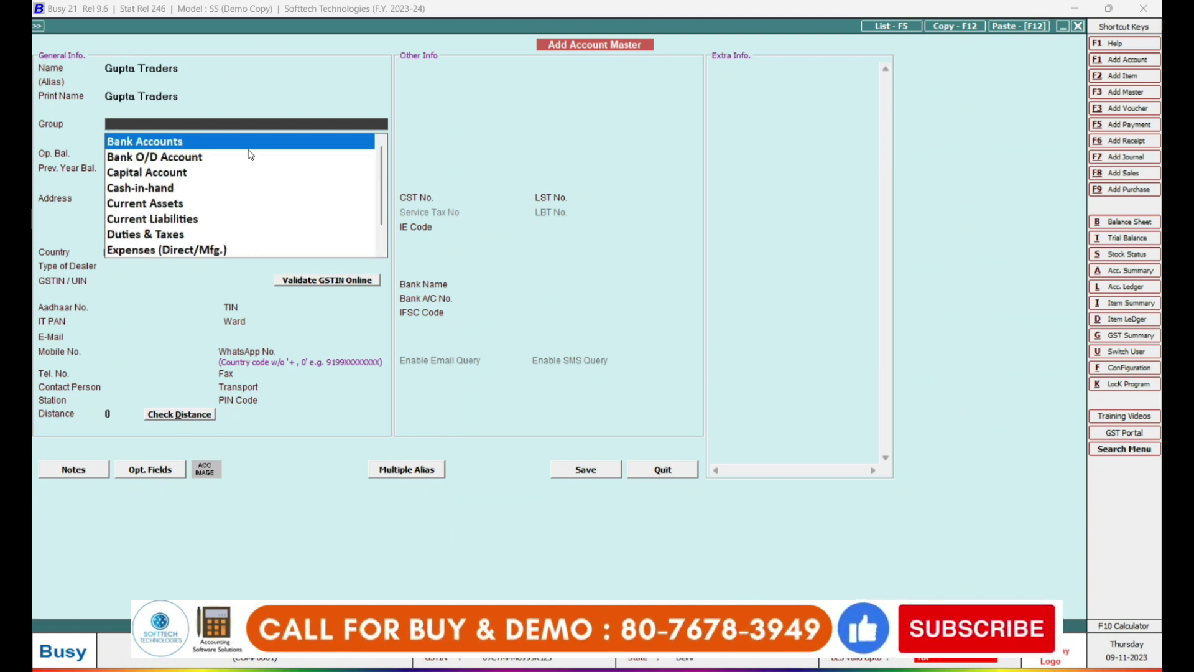
Assign the Gupta Traders account to the Sundry Debtors group
type("sund")
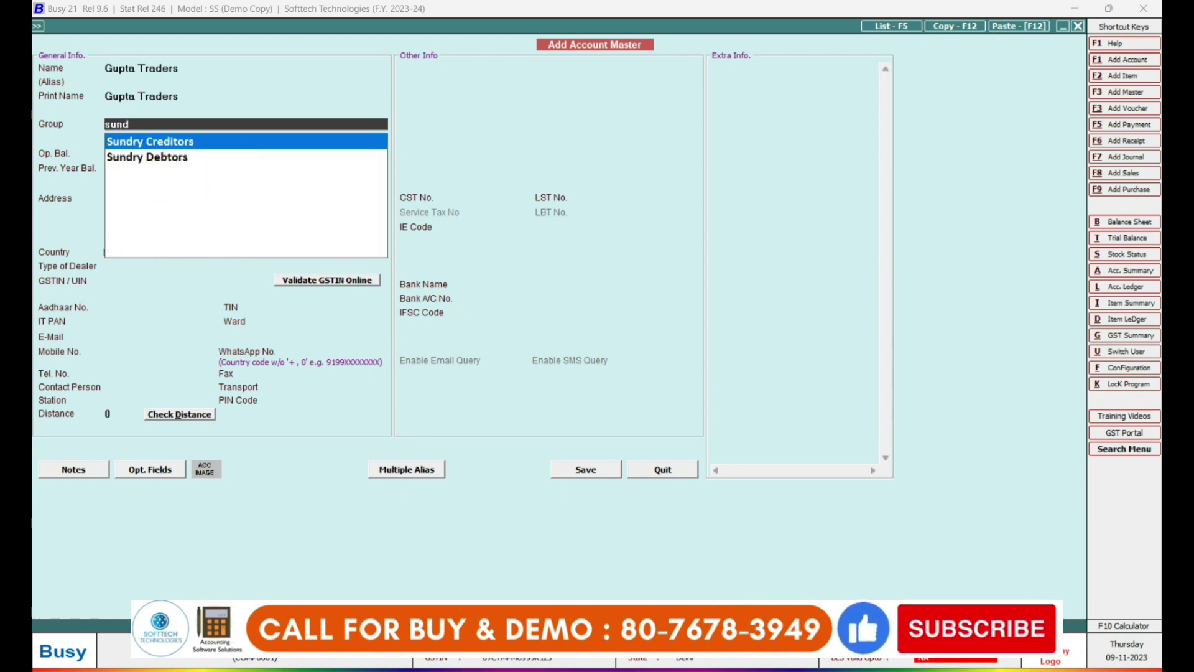
key("Down")
key("Return")
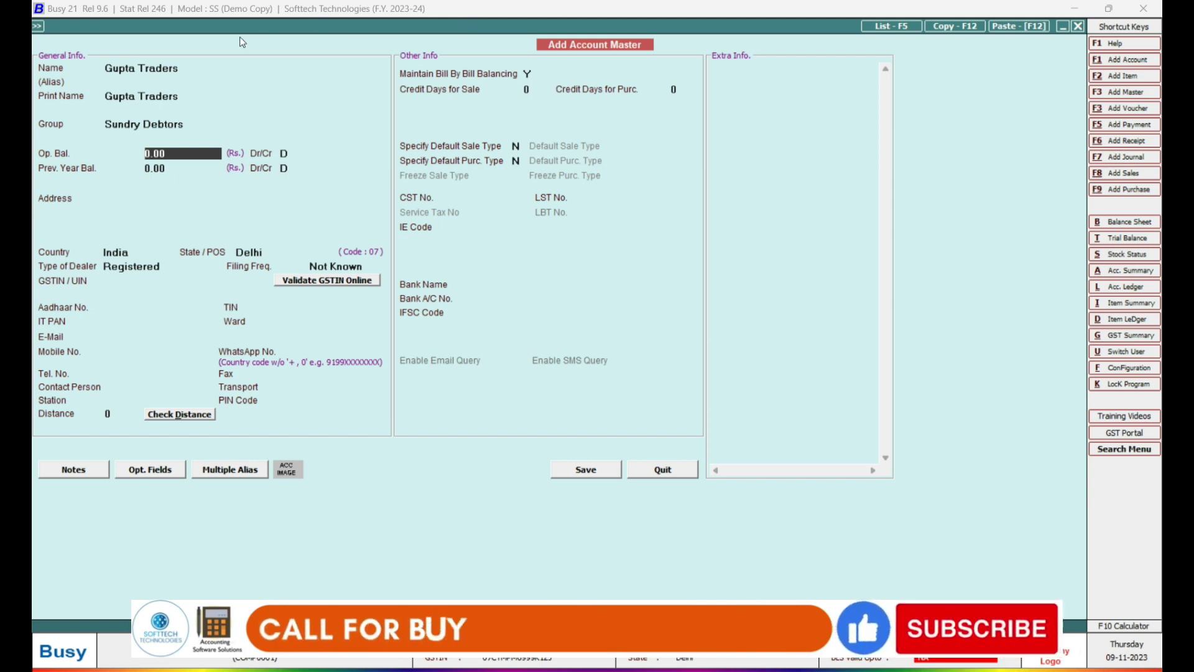
Set the account's opening balance to Rs. 2,500 as debit and accept the same previous year balance
type("2500")
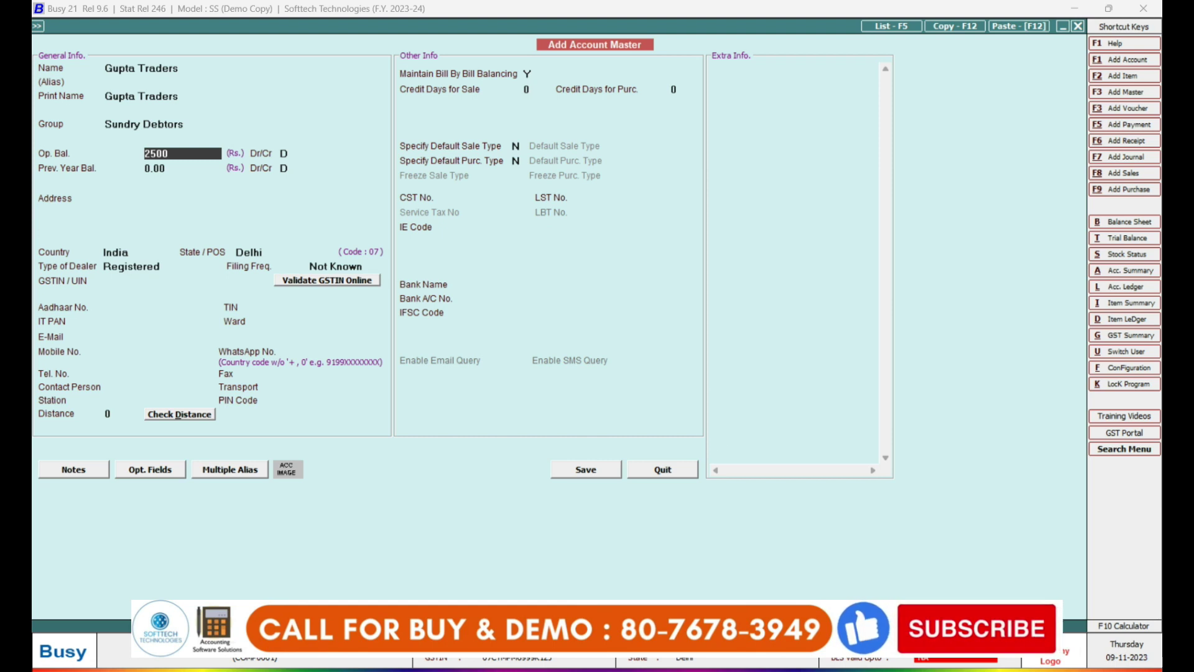
key("Return")
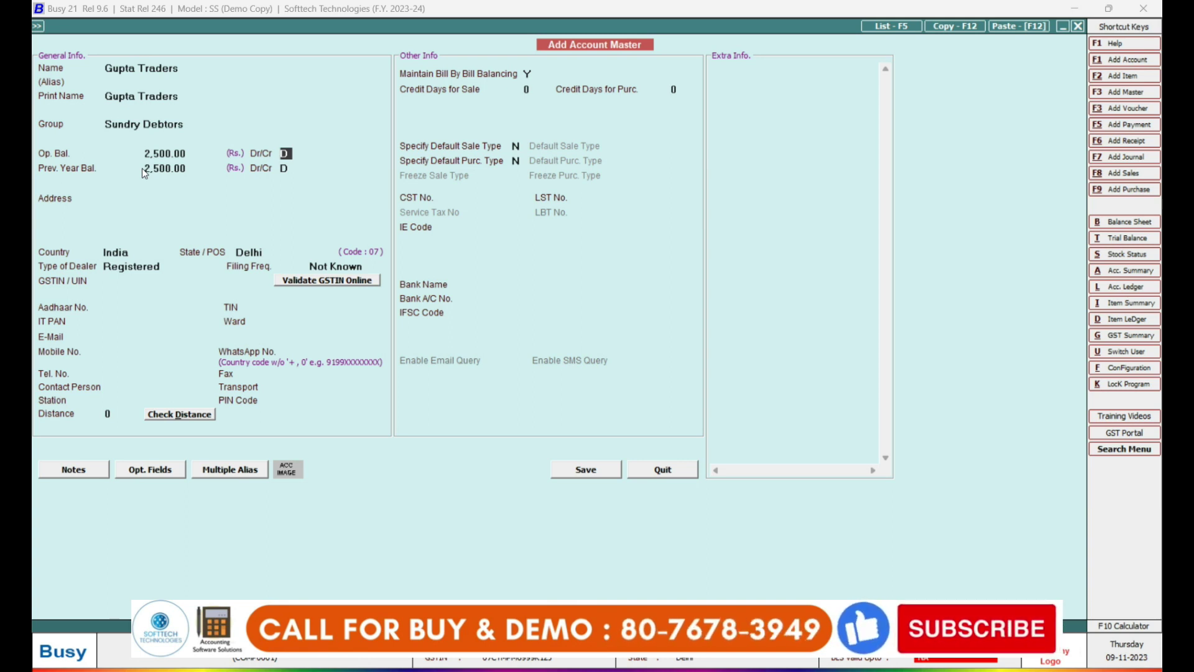
key("Return")
key("Return")
key("Return")
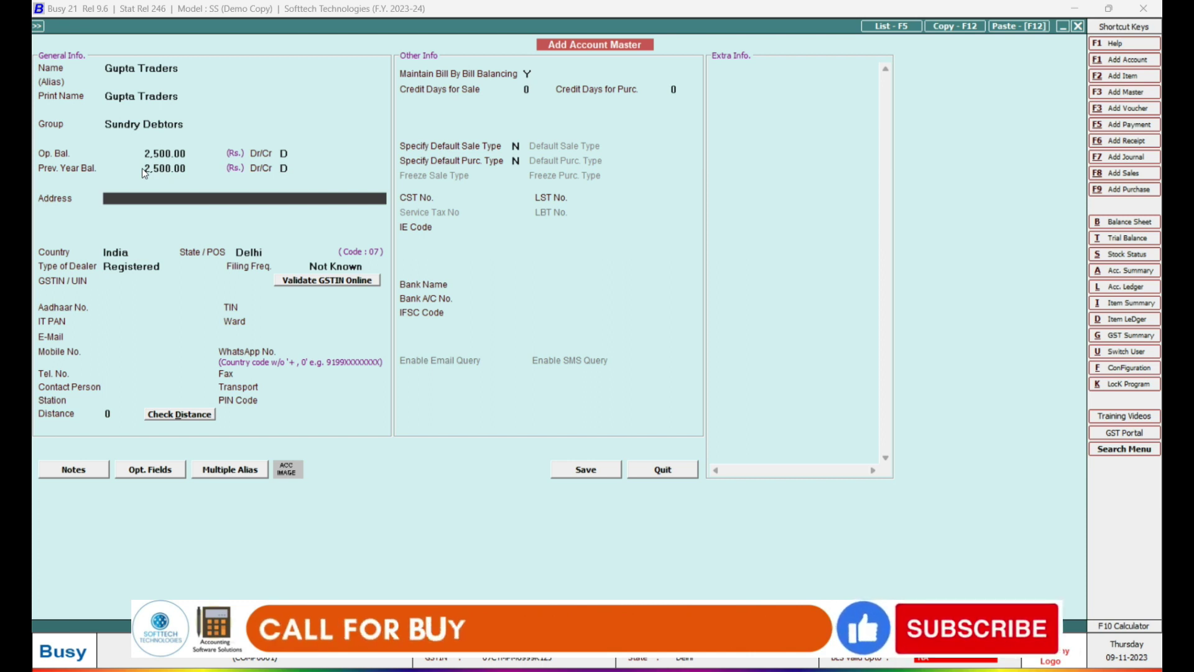
Enter the account's address on the first address line and keep India and Delhi as the country and state
type("delhi i")
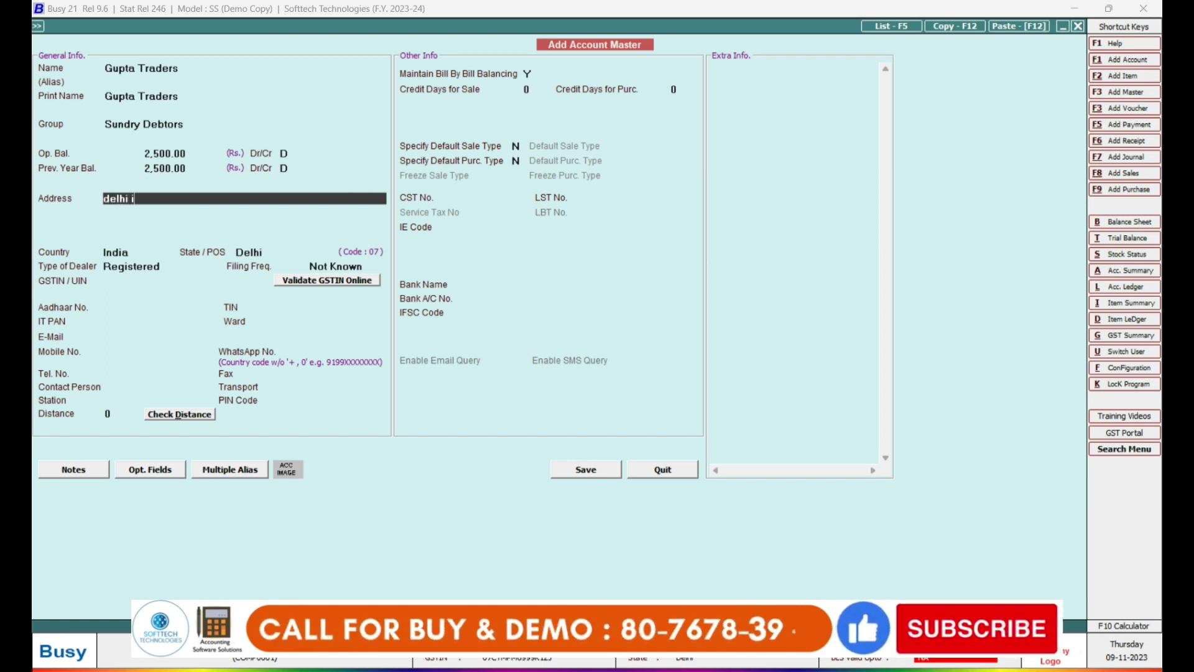
type("ndia")
key("Return")
key("Down")
key("Down")
key("Up")
key("Up")
key("Up")
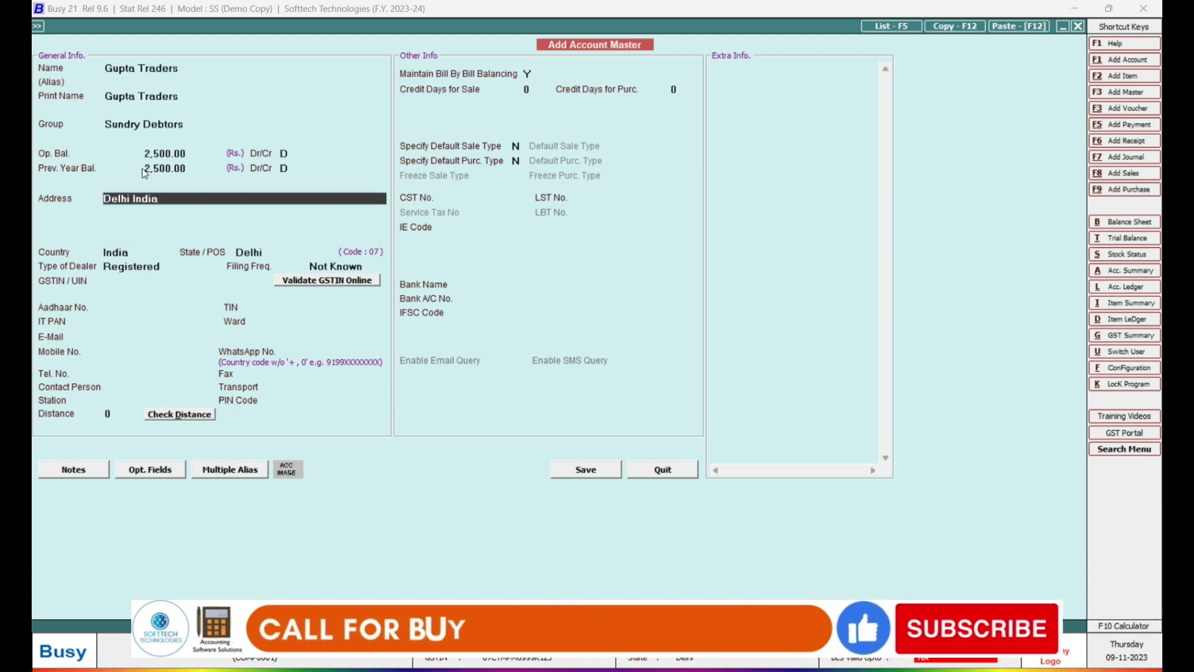
key("Down")
key("Down")
key("Down")
key("Return")
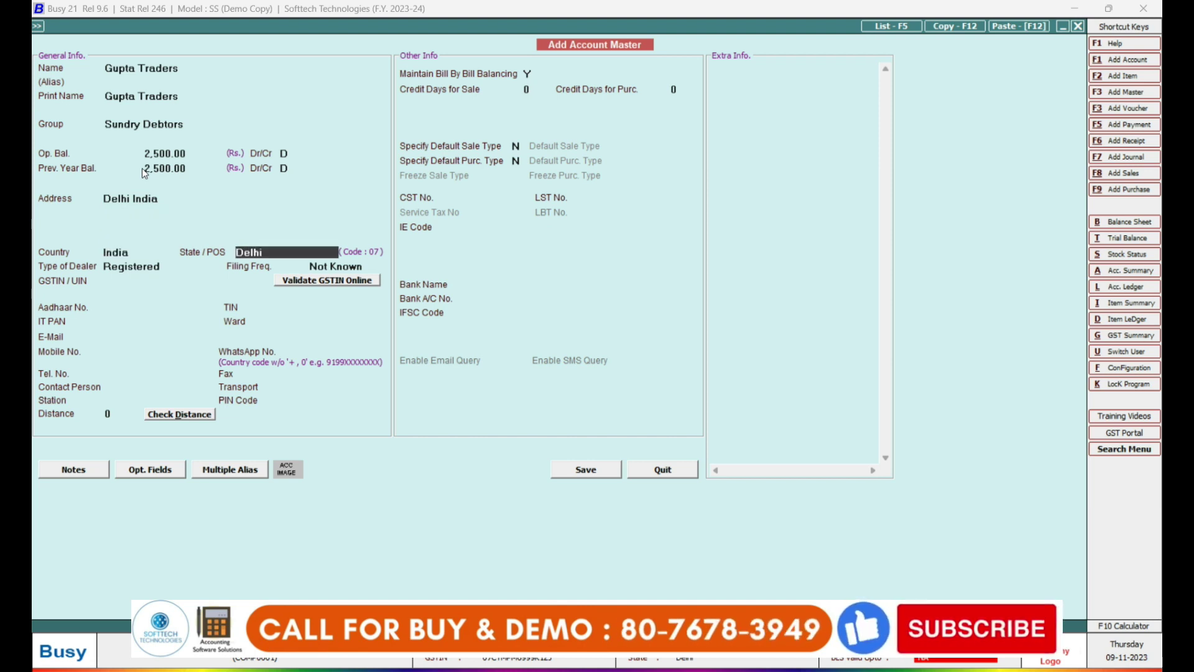
key("Return")
Set the account's type of dealer to Un-Registered
key("Down")
key("Down")
key("Down")
key("Down")
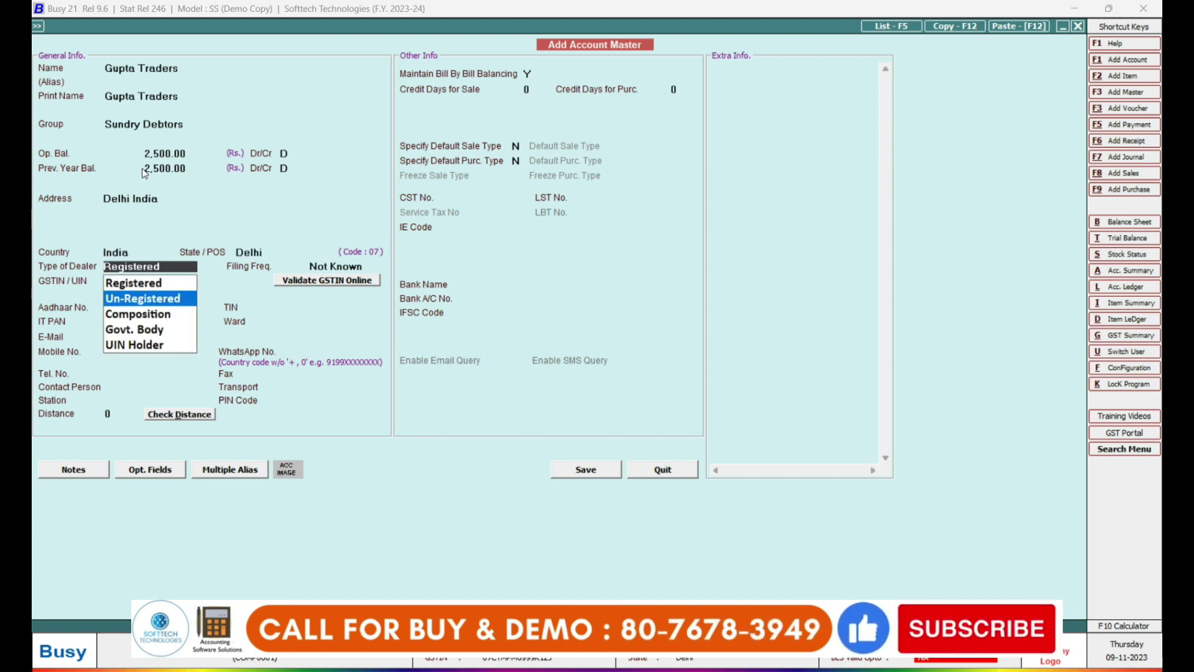
key("Up")
key("Up")
key("Up")
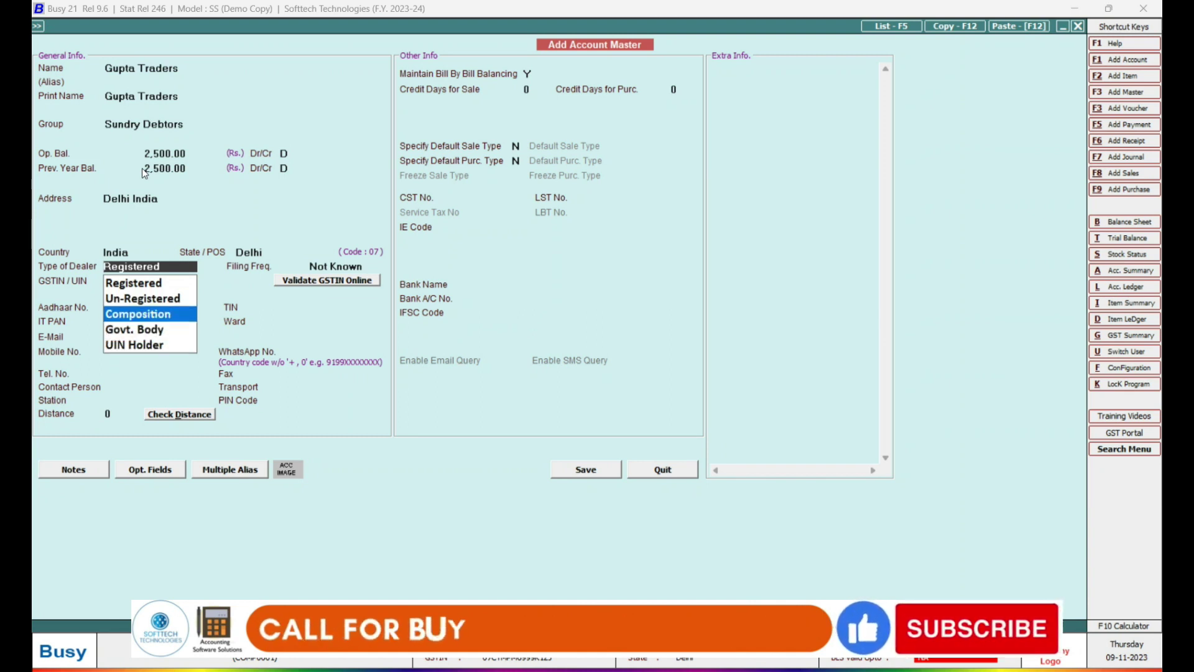
key("Return")
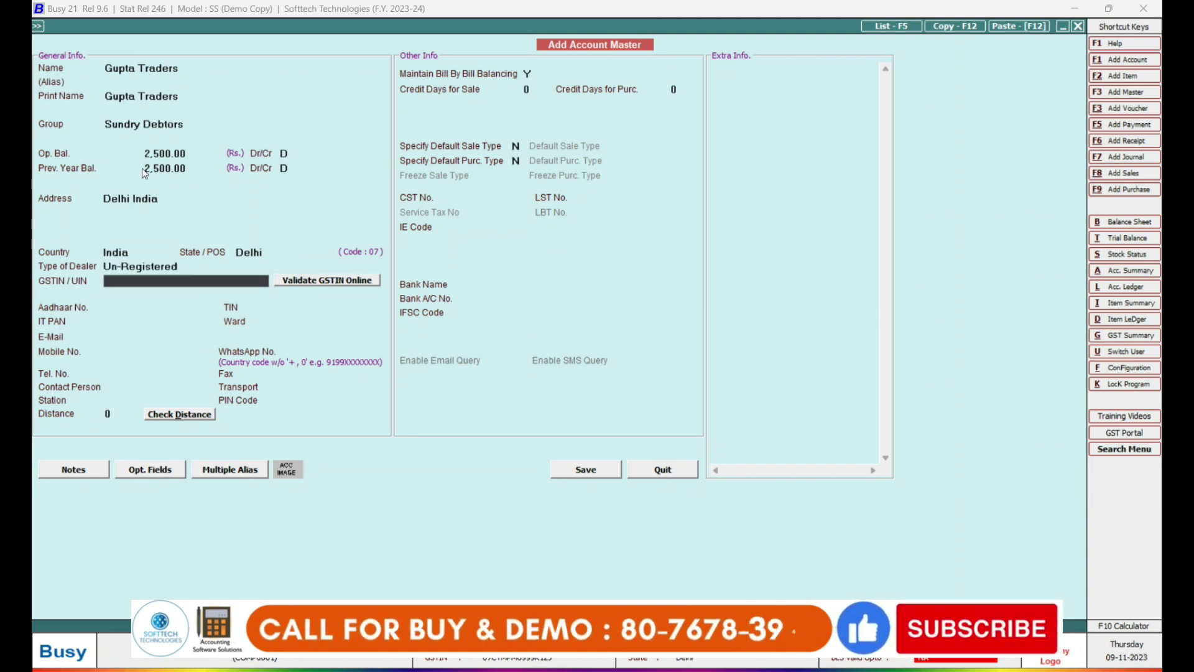
Leave the GSTIN, Aadhaar, PAN, contact, transport and PIN code details blank, continuing up to the Distance field
key("Return")
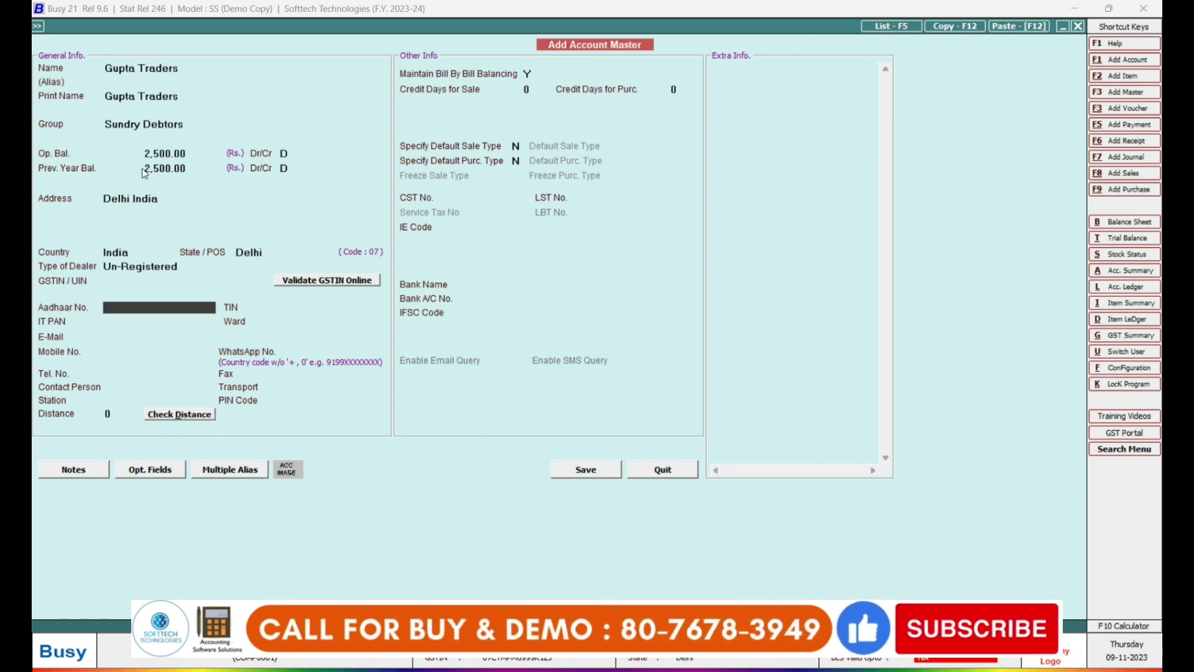
key("Return")
key("Return")
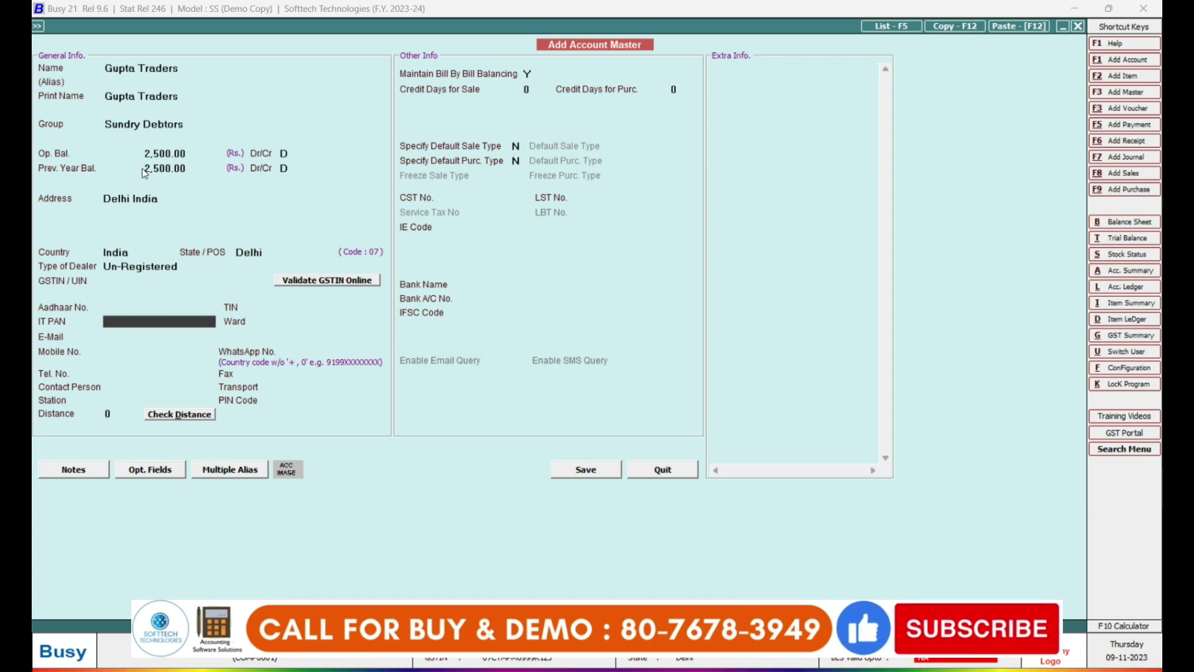
key("Return")
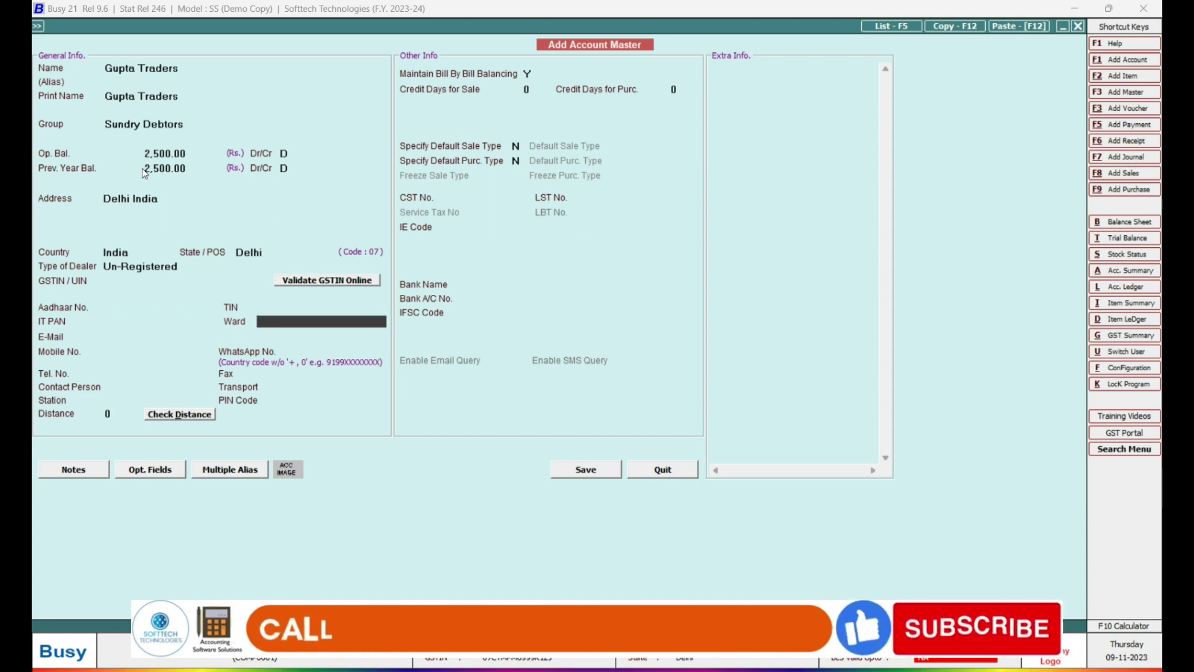
key("Return")
key("Return")
key("Return")
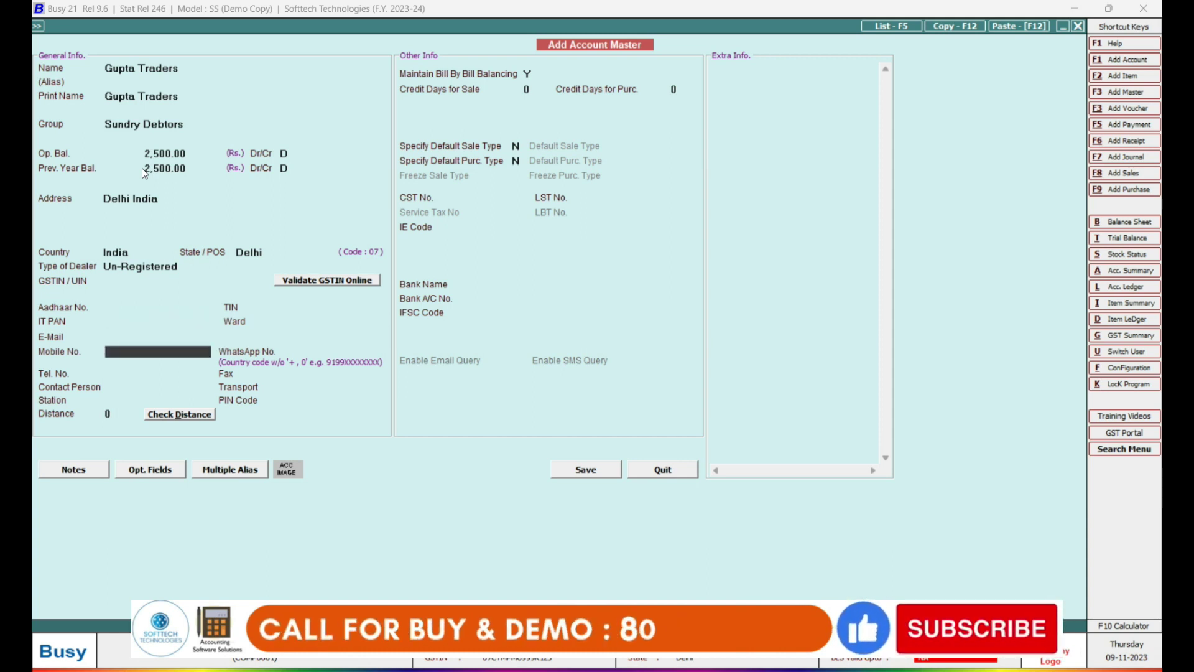
key("Return")
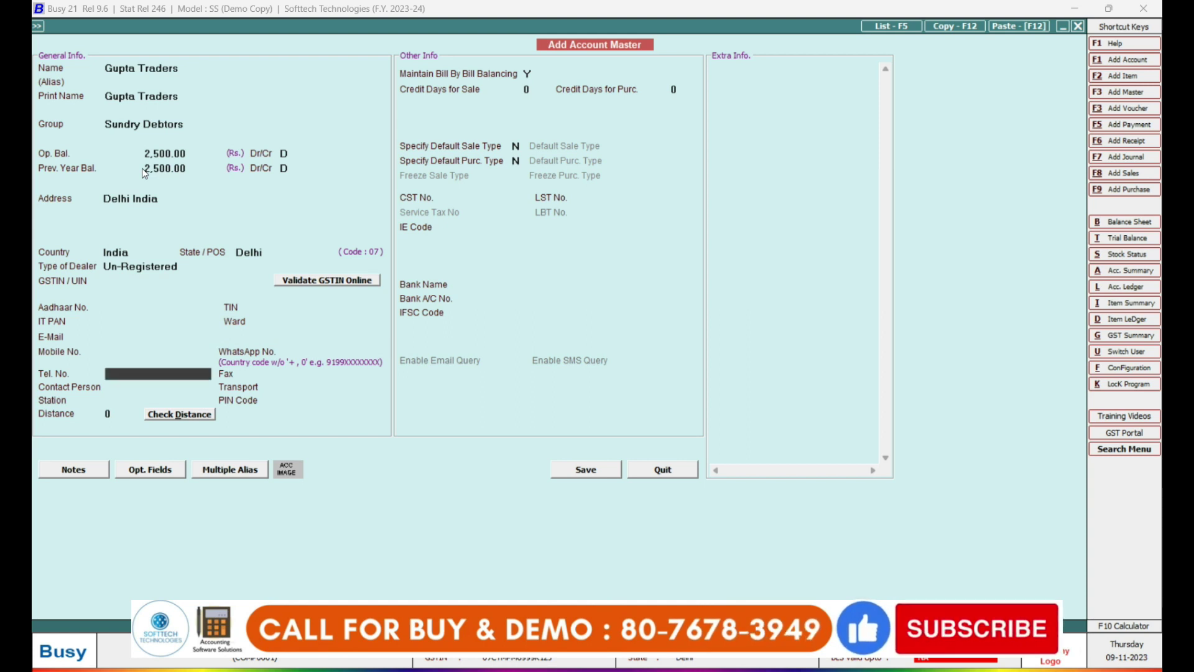
key("Return")
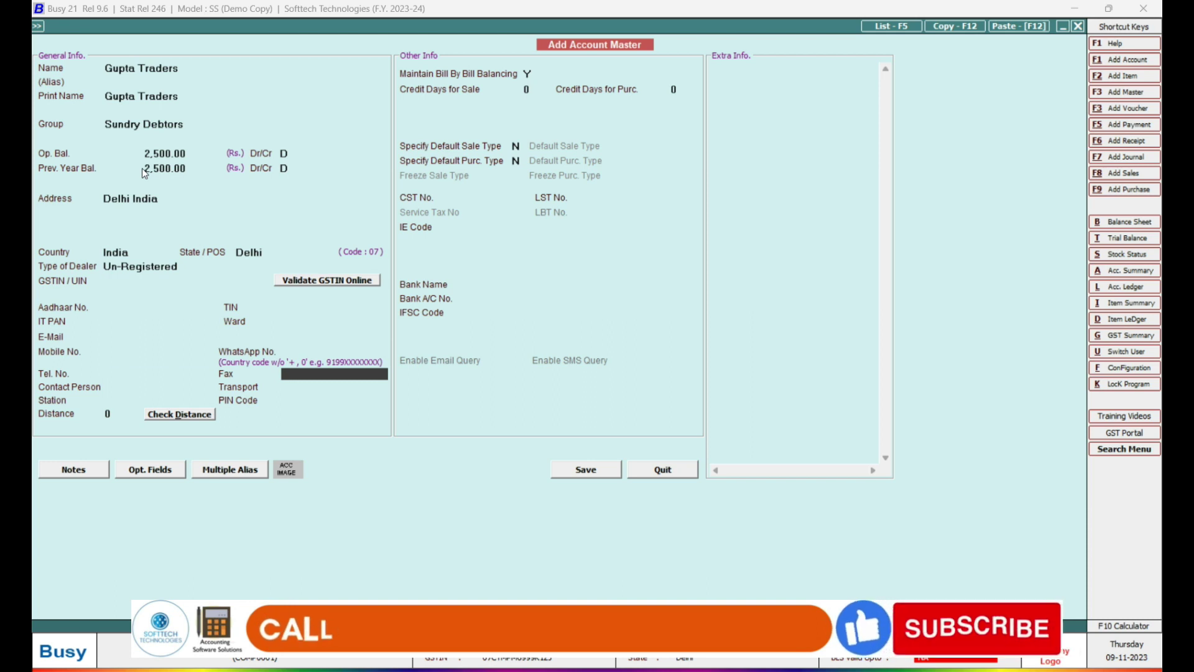
key("Return")
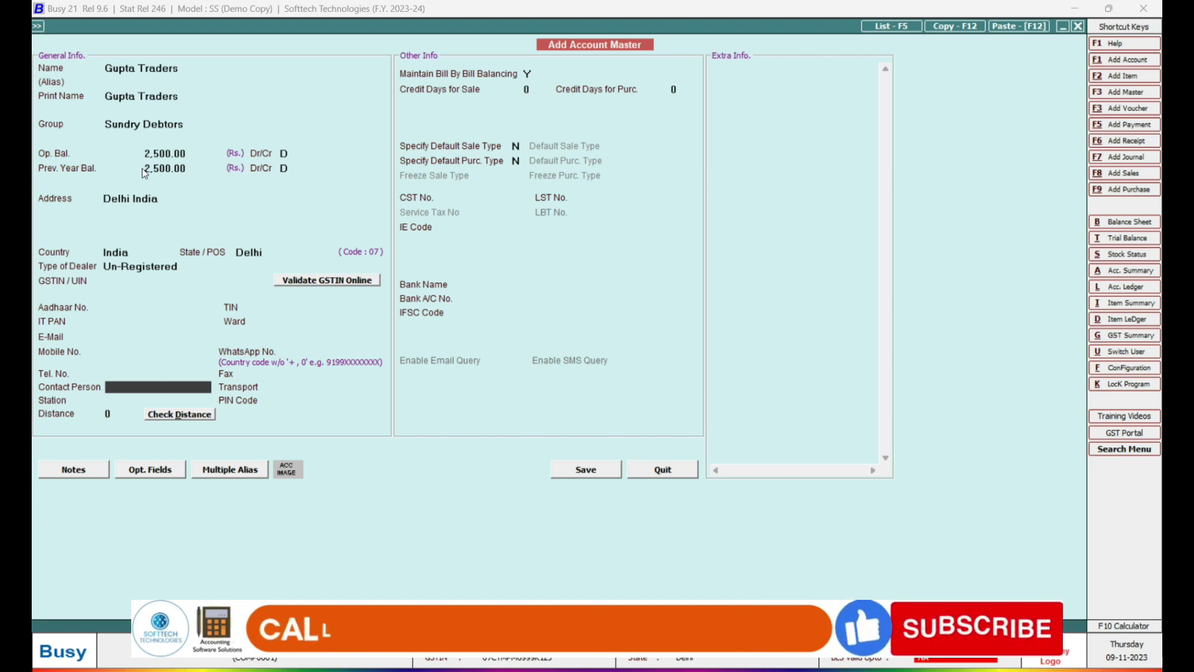
key("Return")
key("Return")
key("Return")
key("Return")
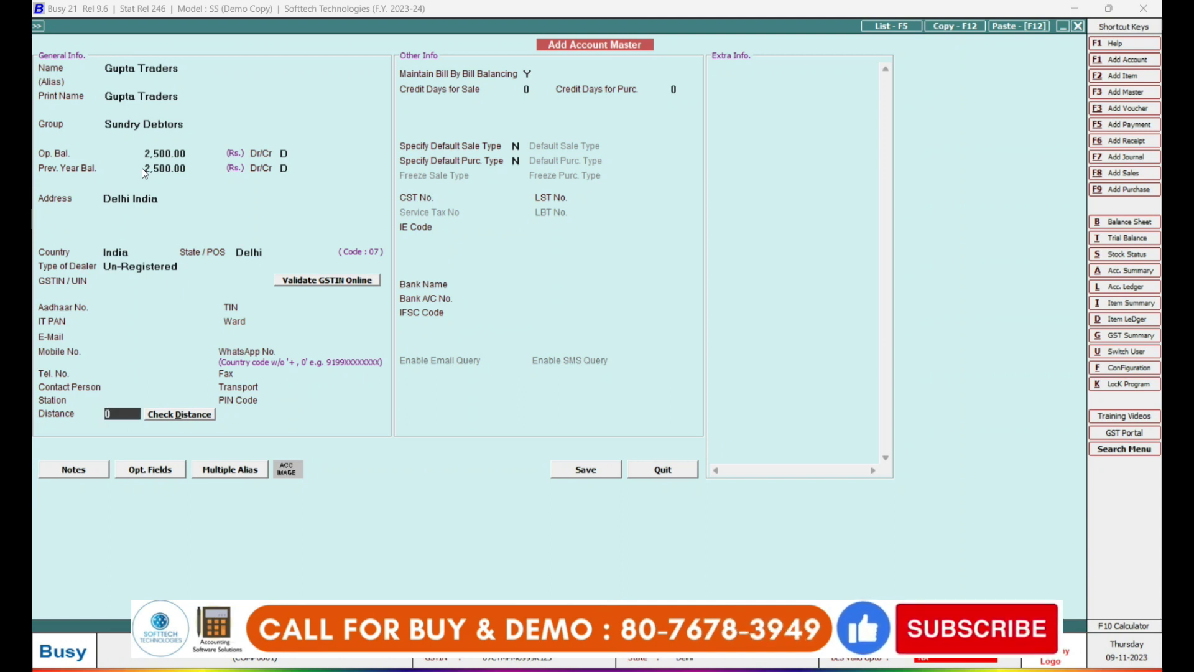
Keep bill-by-bill balancing enabled for the account and set the credit days for sale to 20
key("Return")
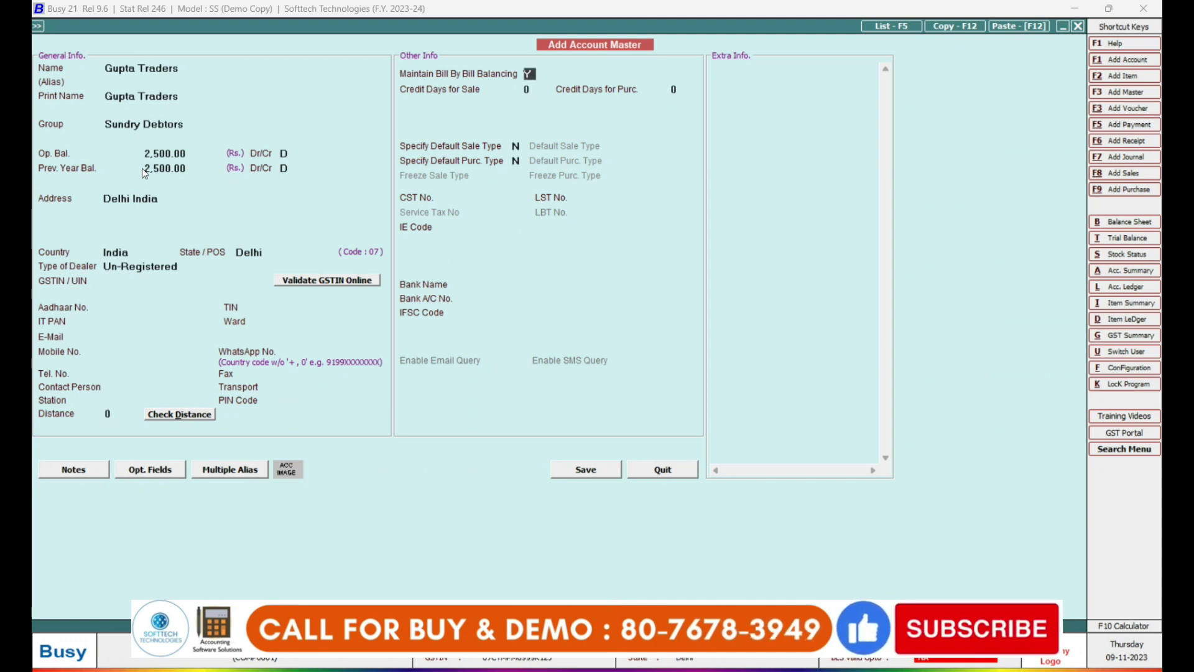
left_click(170, 398)
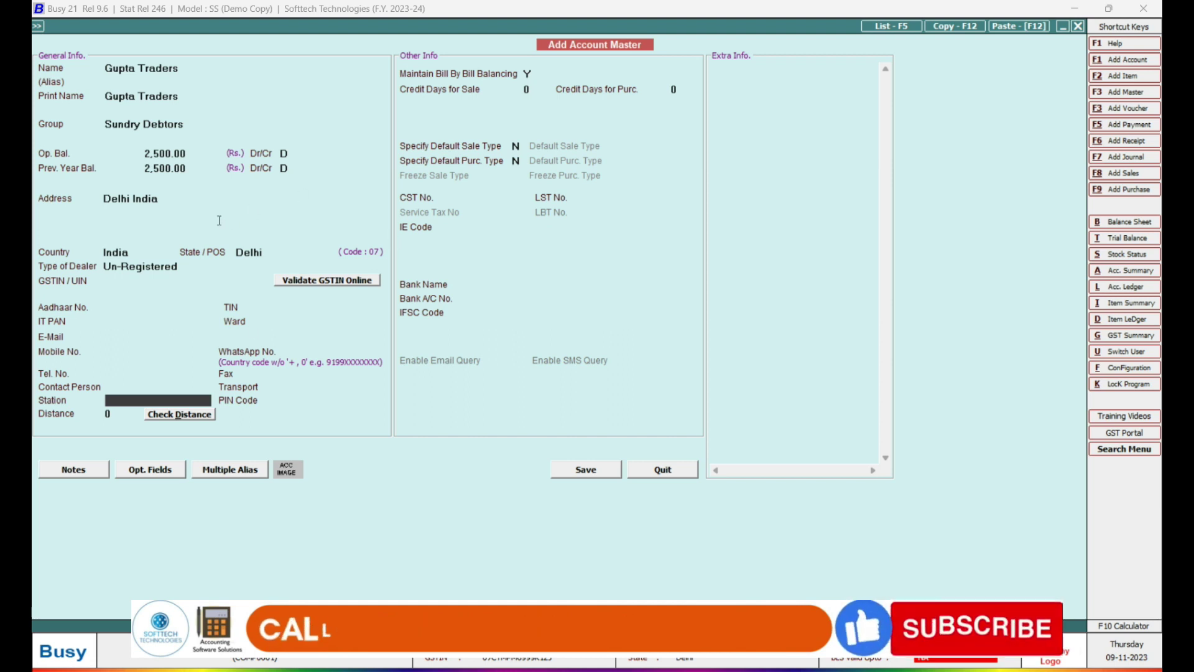
key("Return")
key("Return")
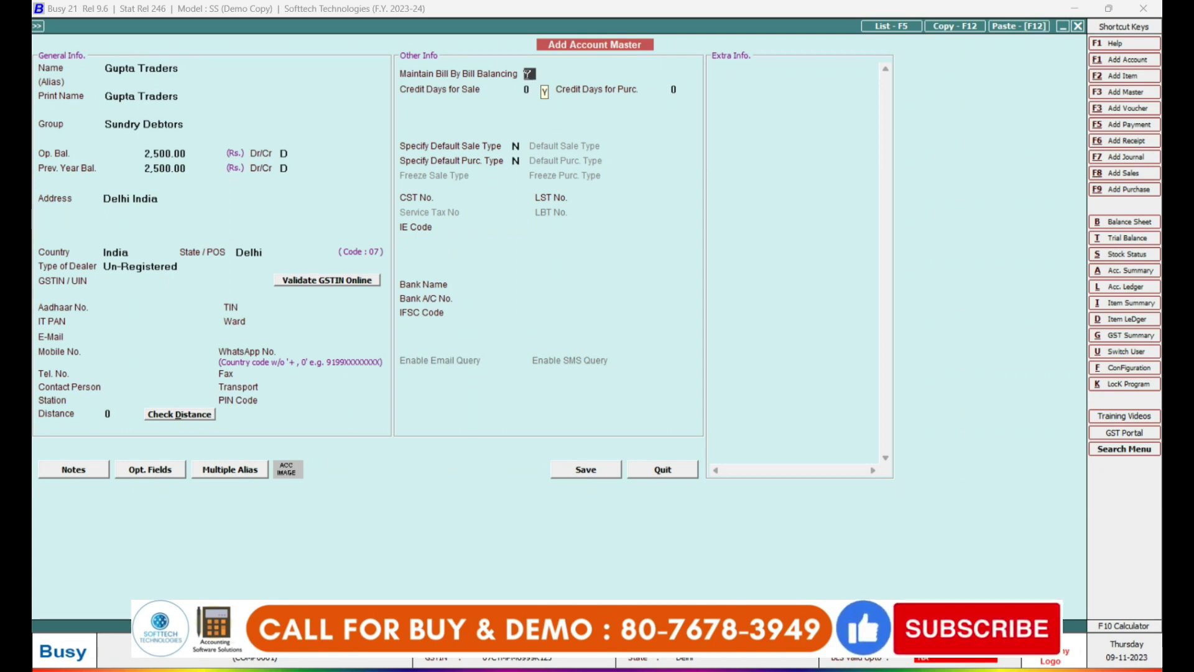
key("Return")
type("20")
key("Return")
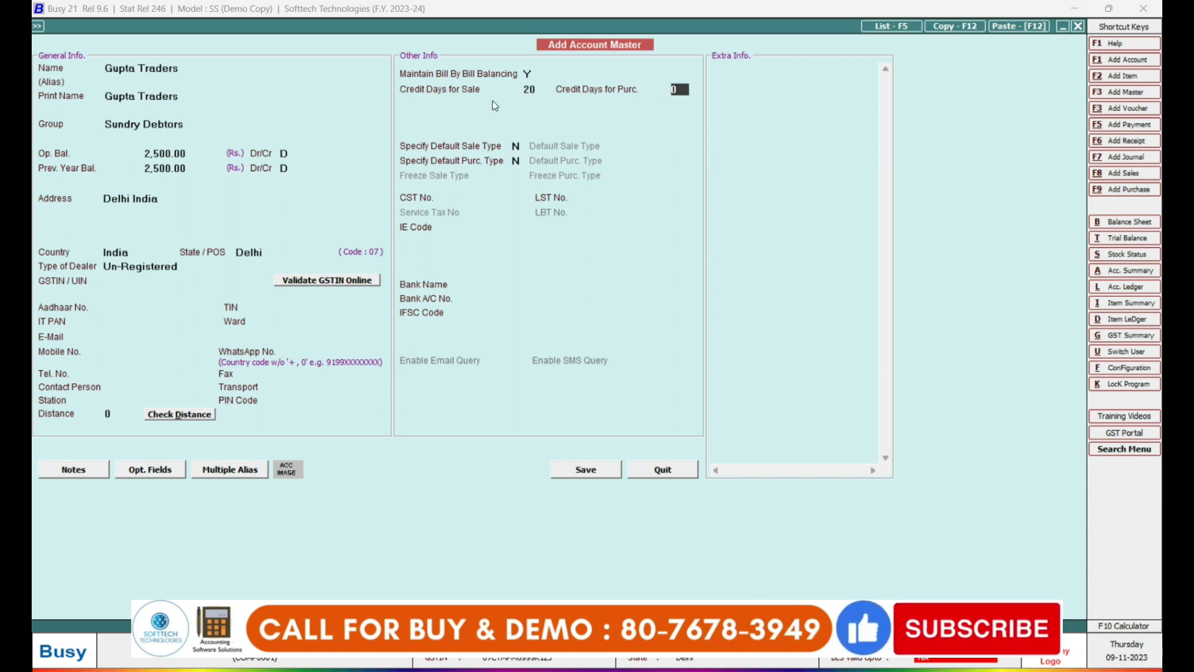
Keep the remaining purchase credit, default type, tax number and bank fields at their defaults and save the account to open its bill-by-bill details
key("Return")
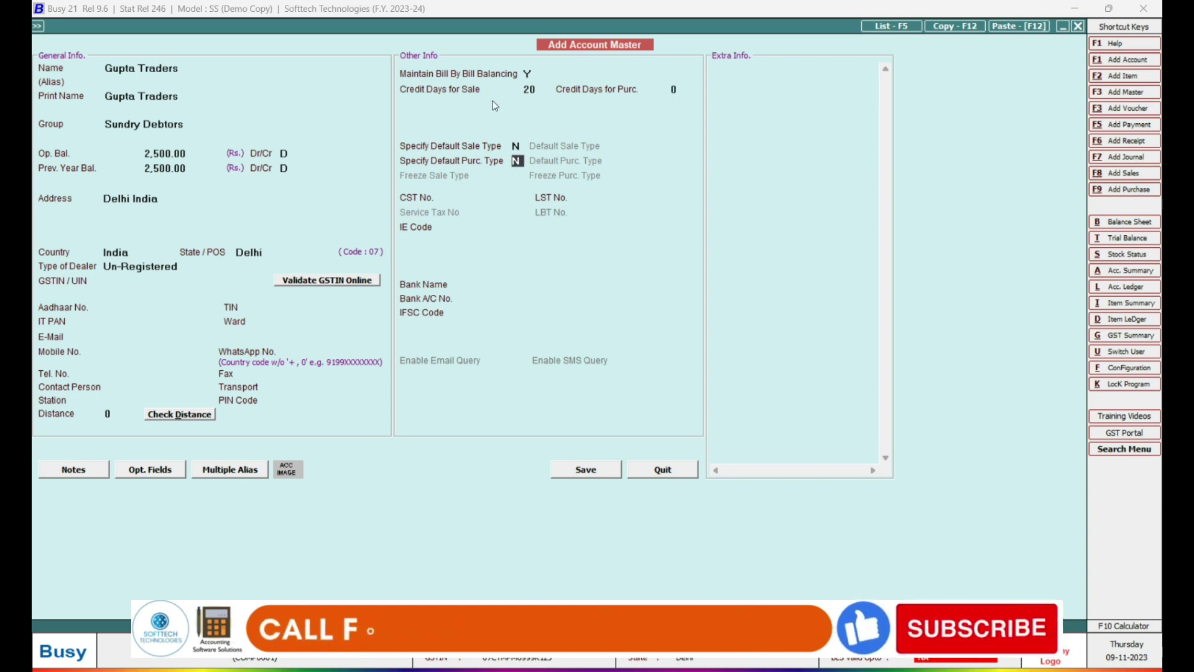
key("Return")
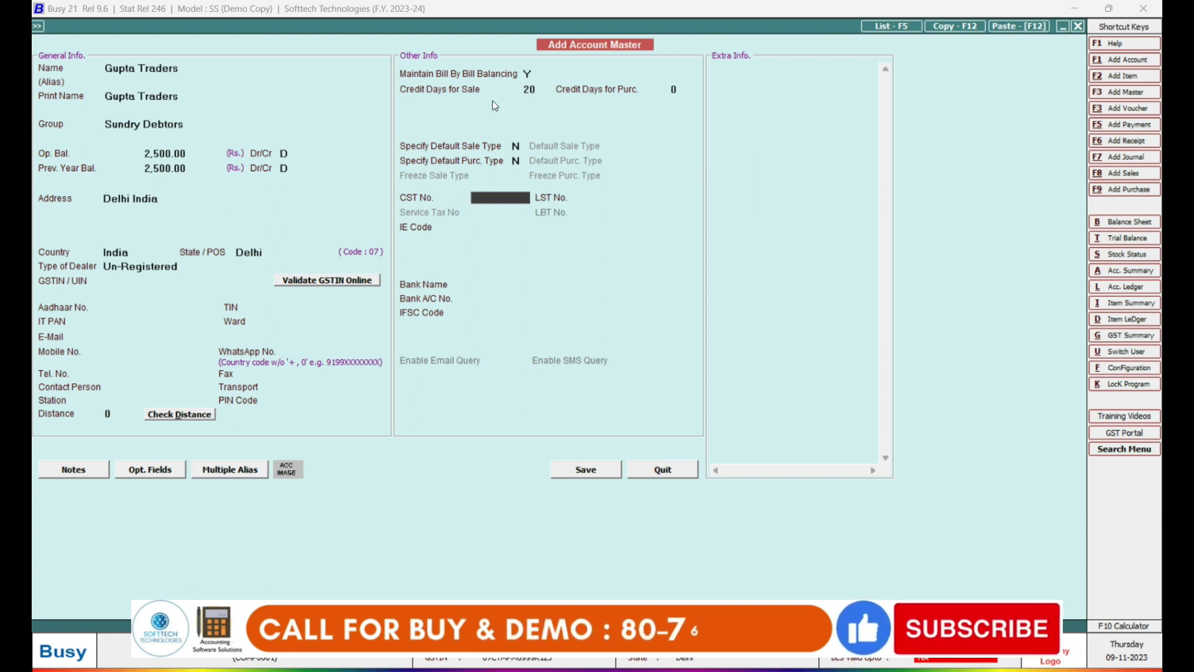
key("Return")
key("Return")
key("Return")
key("Return")
key("Return")
key("Return")
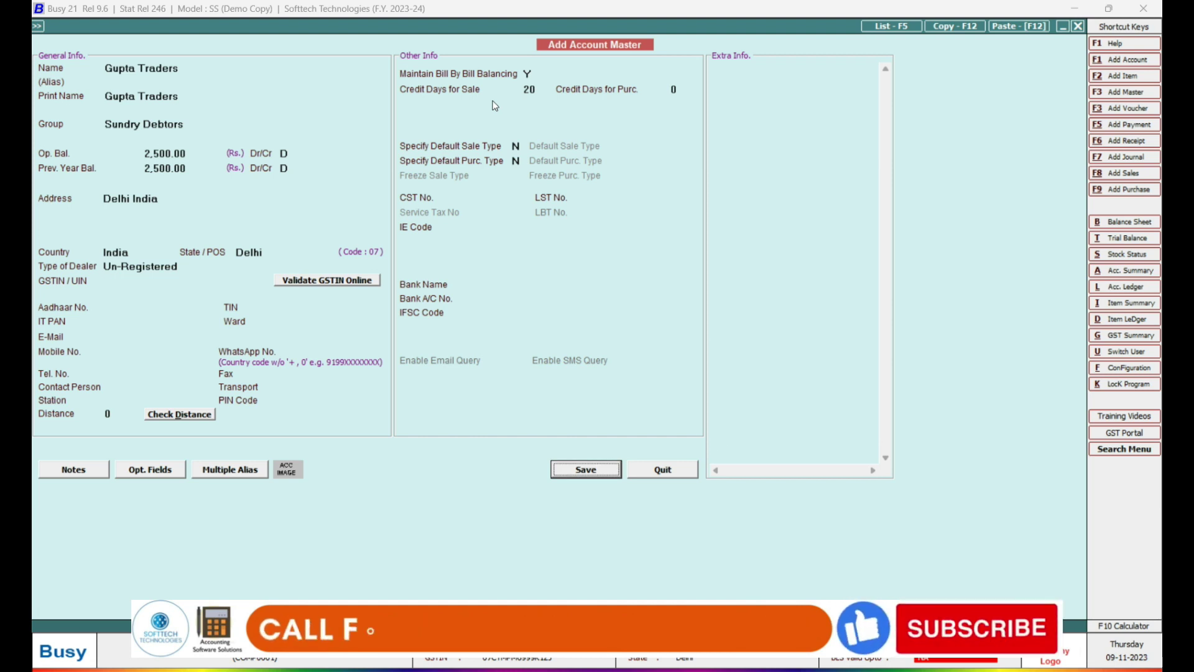
key("Return")
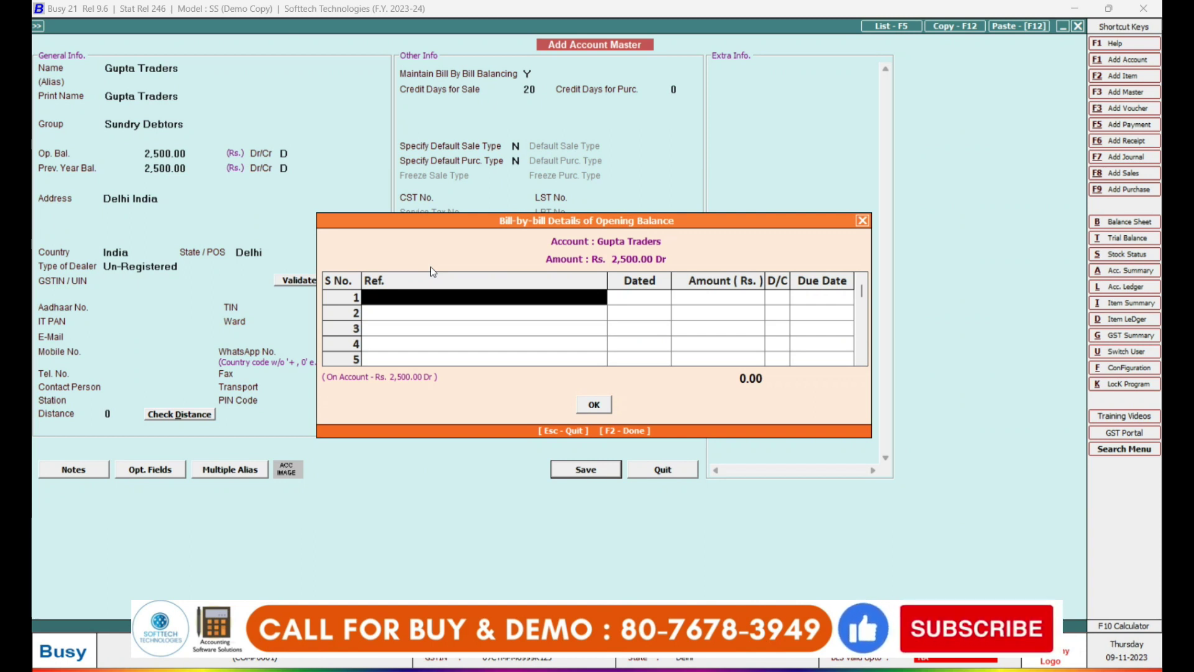
Enter an Opening Balance bill reference dated 09-11-2023, accept its Rs. 2,500 debit amount and due date, and finish saving the account
type("o")
type("ening balance")
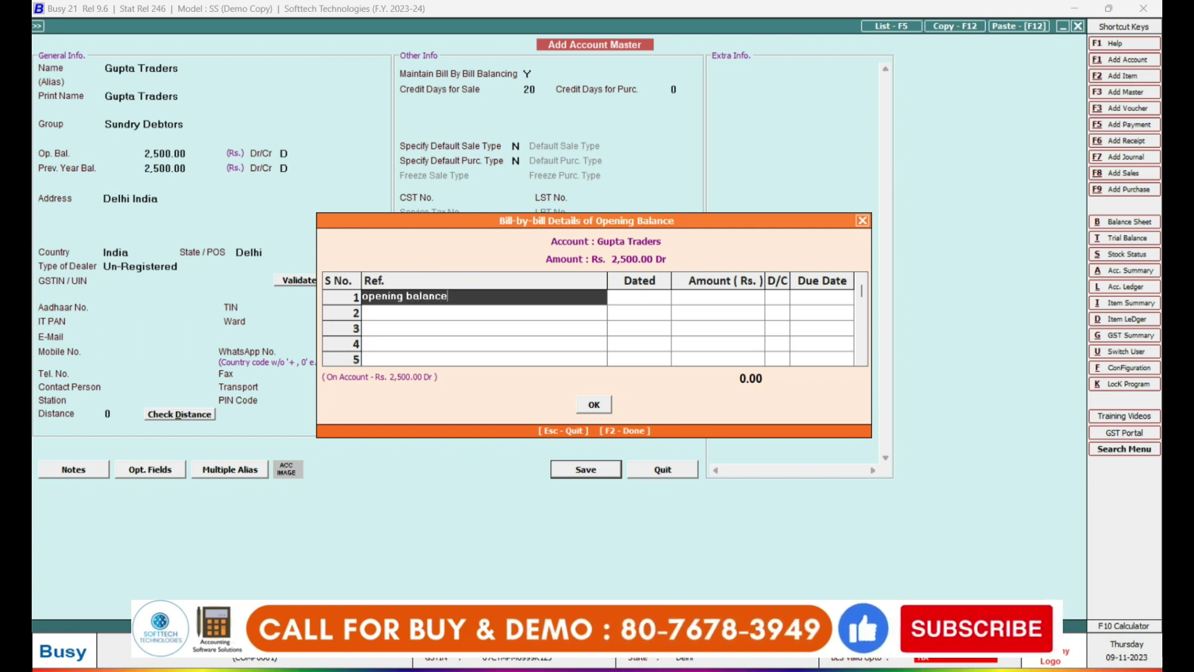
key("Return")
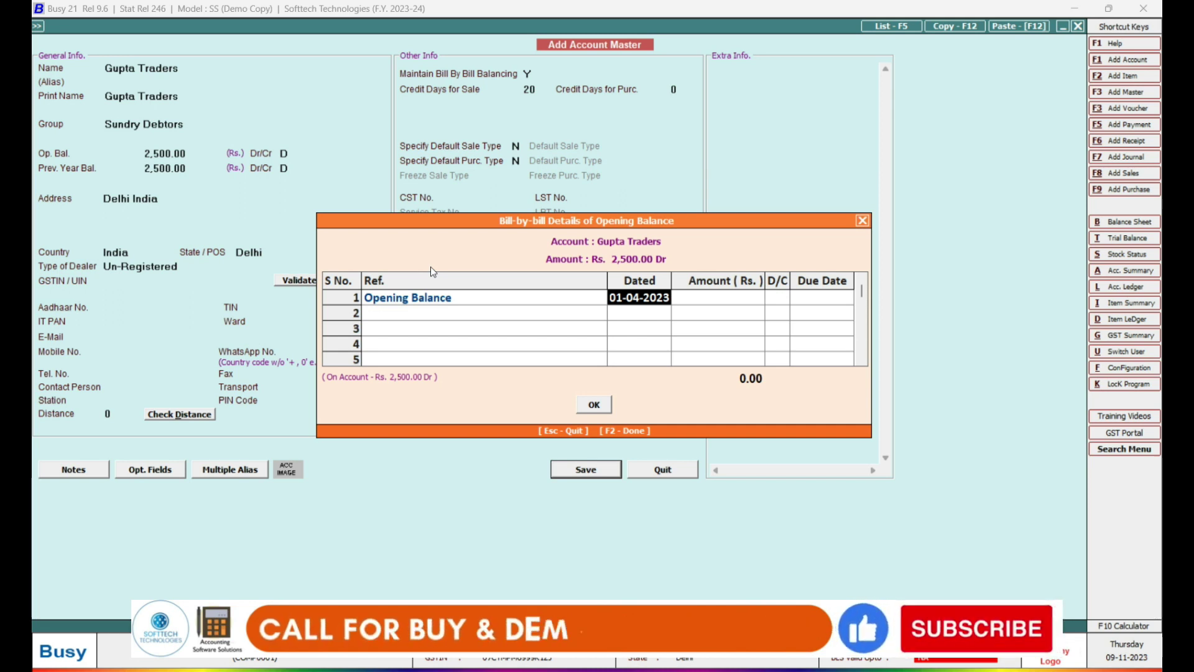
type("09-11")
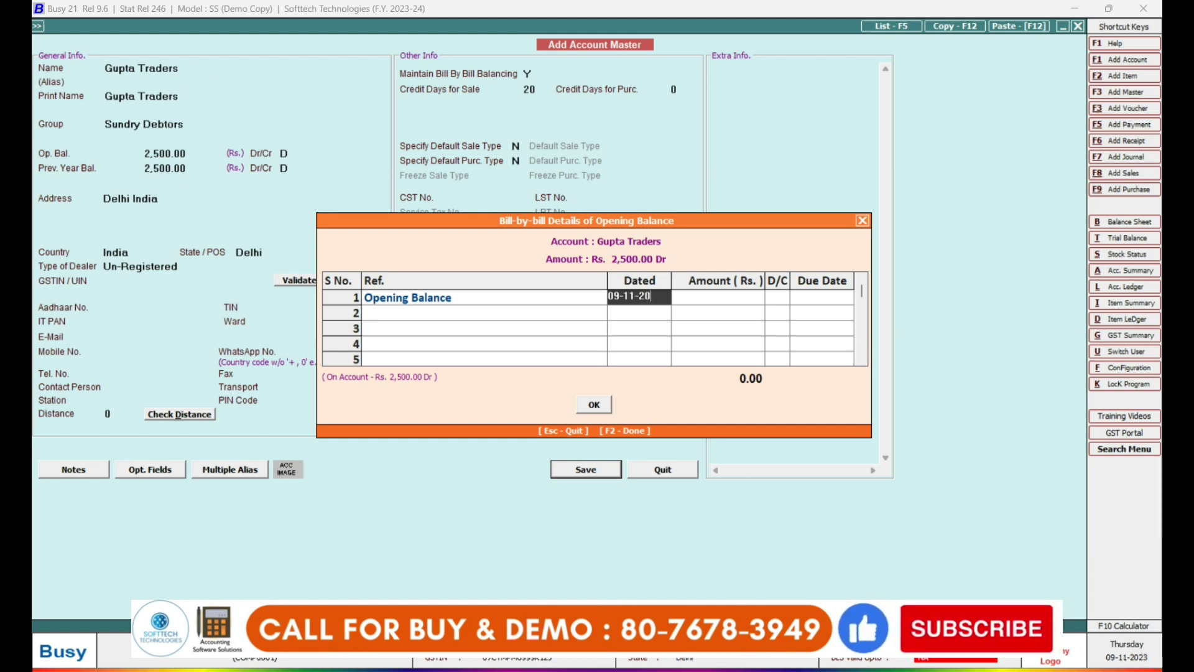
type("-2023")
key("Return")
key("Return")
key("Return")
key("Return")
key("Return")
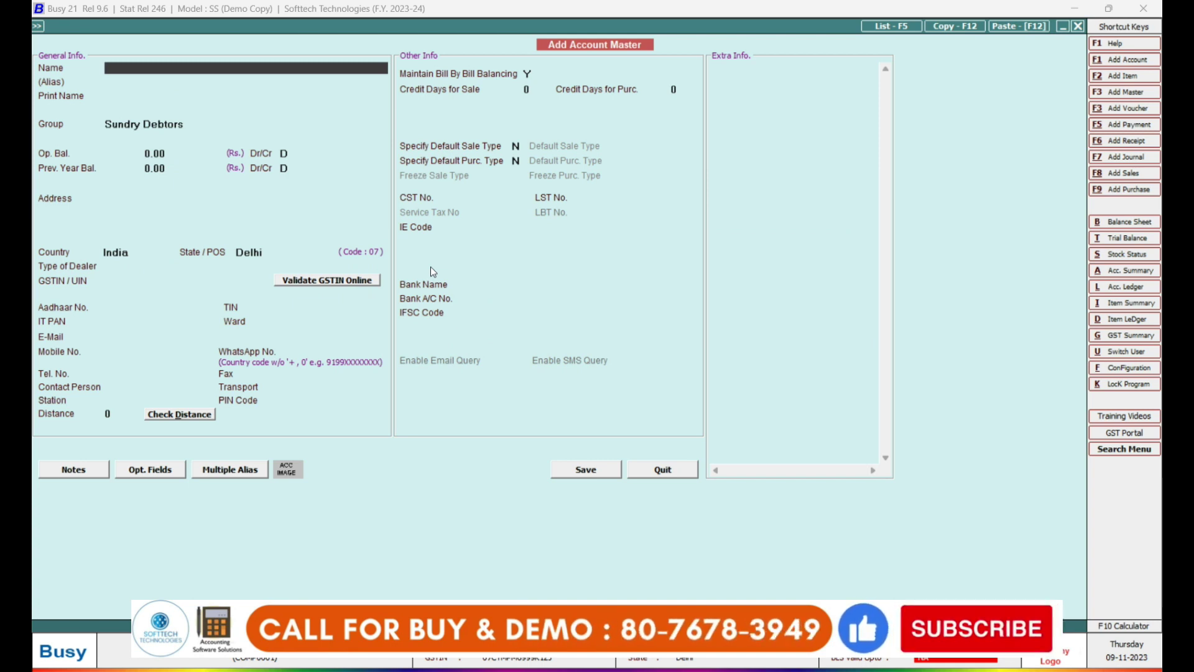
Close the blank new account form and open the Gupta Traders account for modification
key("Escape")
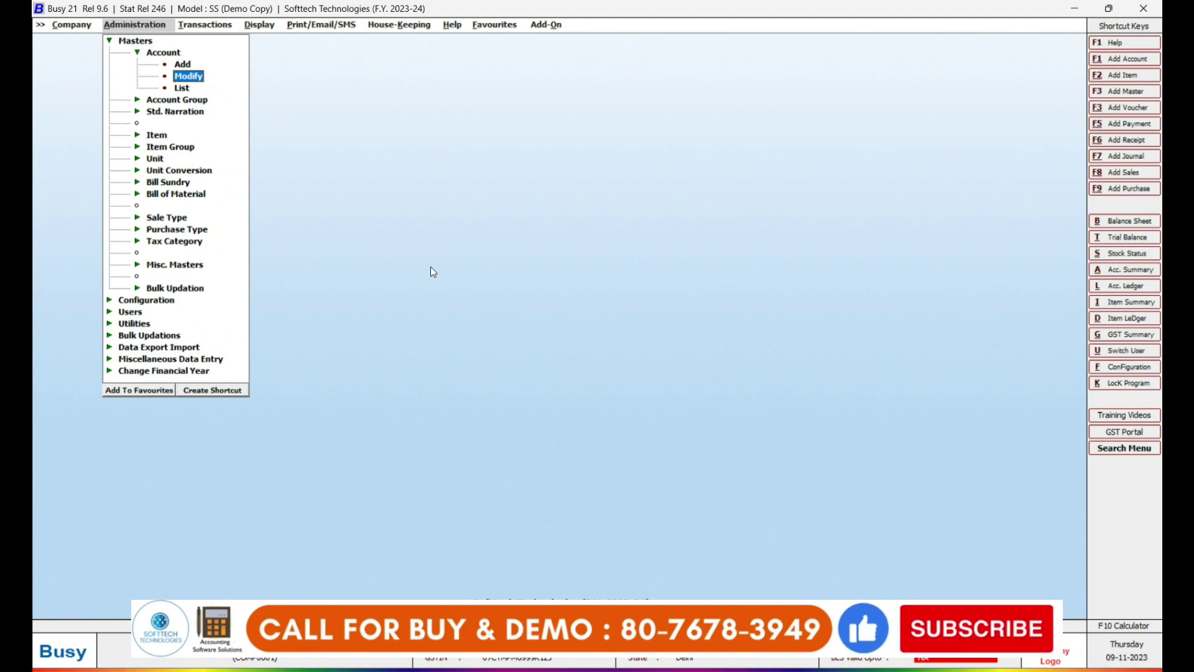
key("Return")
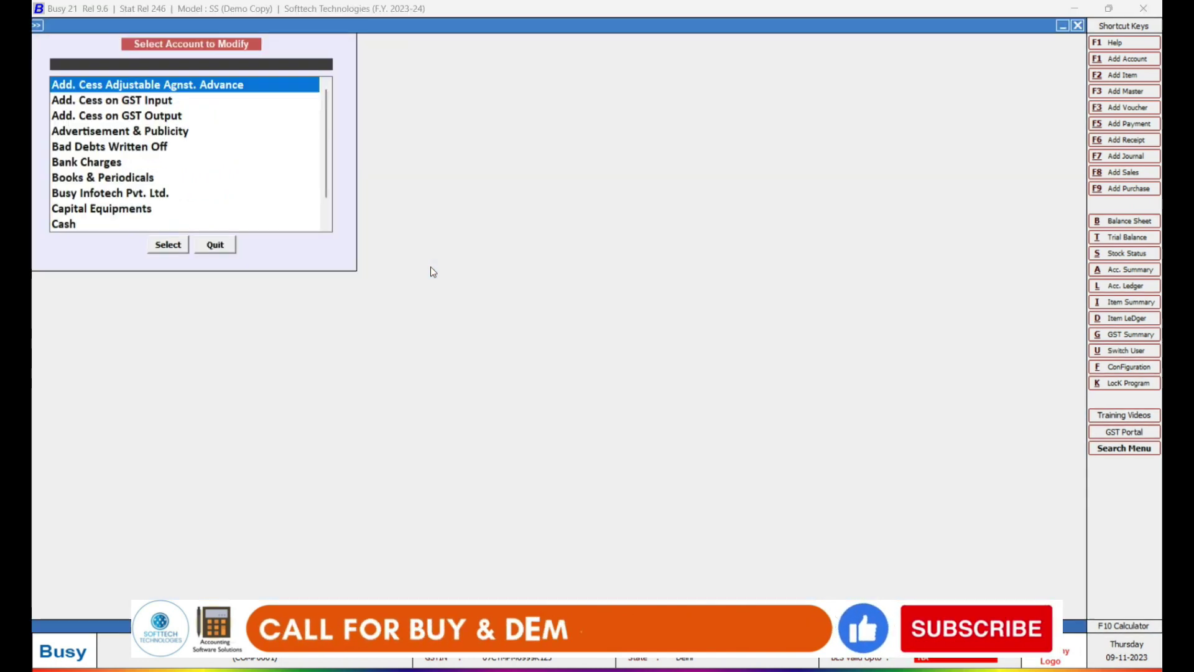
type("gupt")
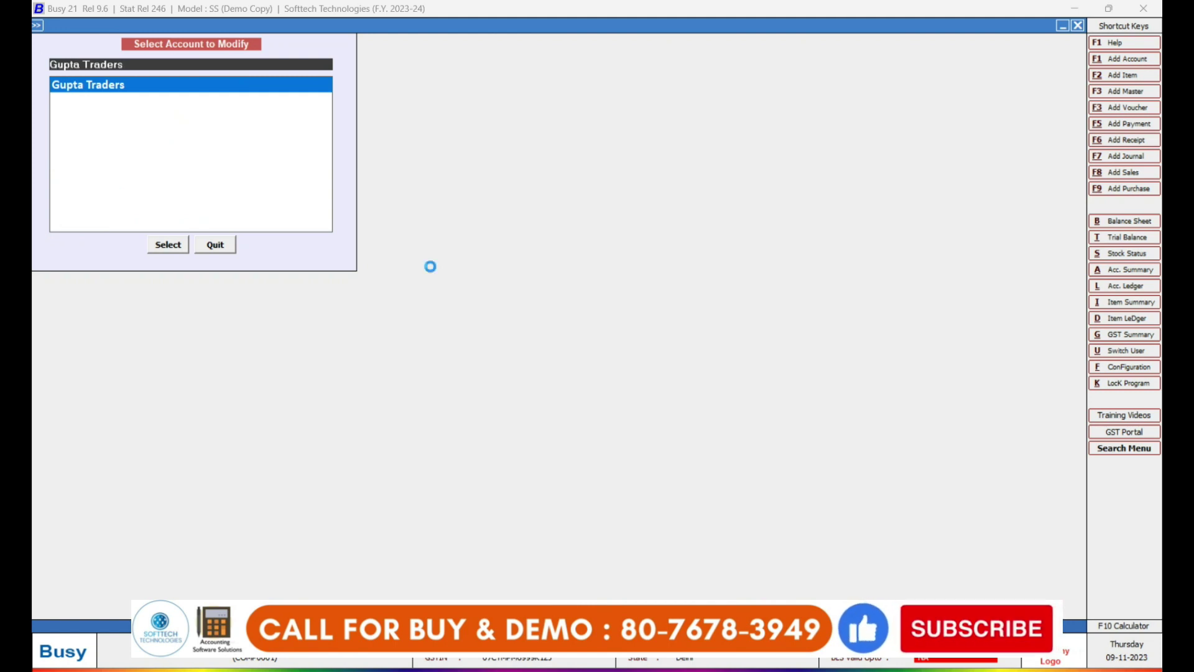
key("Return")
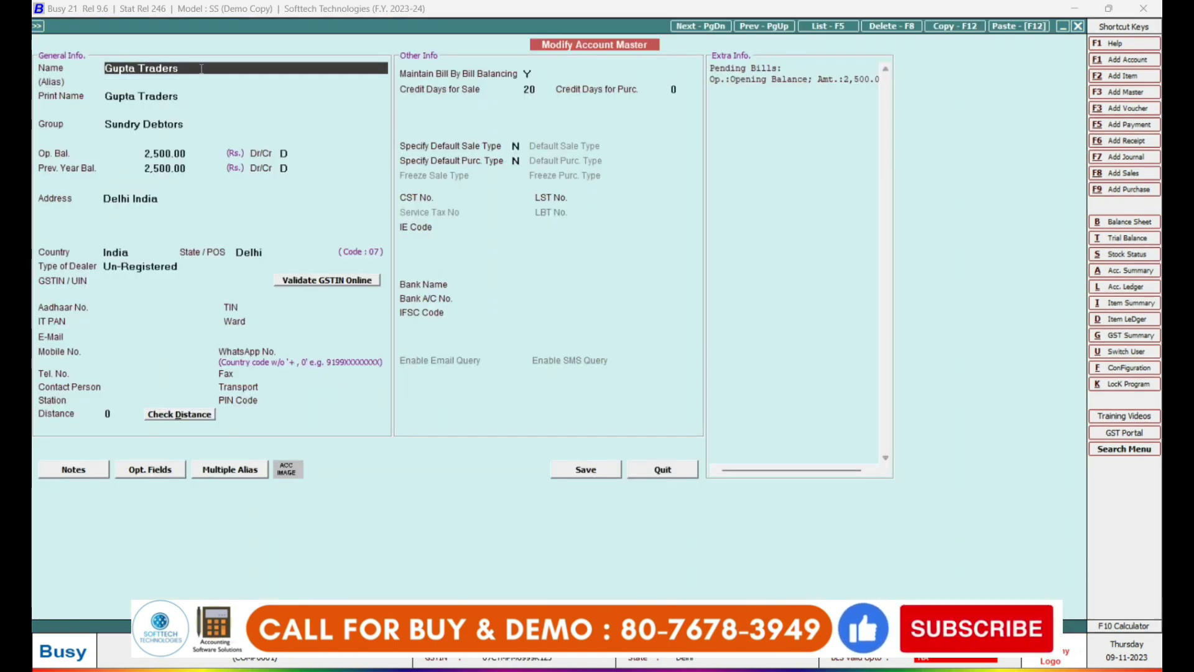
Rename the account as Gupta Traders Pvt. Ltd. and carry the new name over to the print name
type("pvt.")
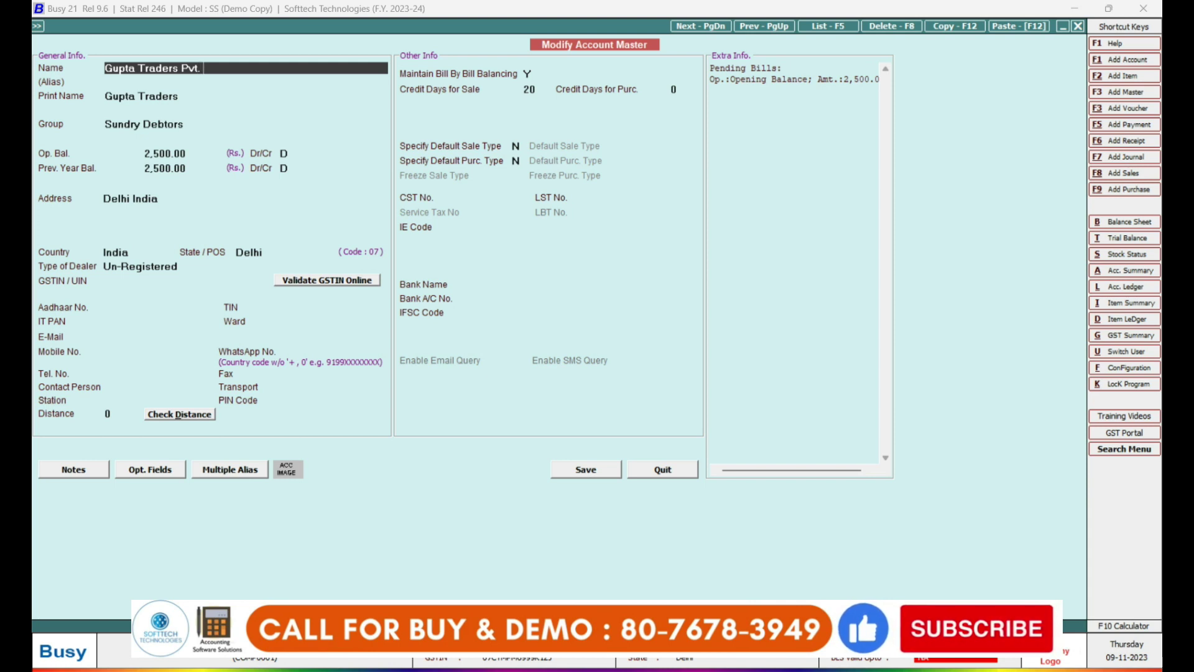
type("Ltd.")
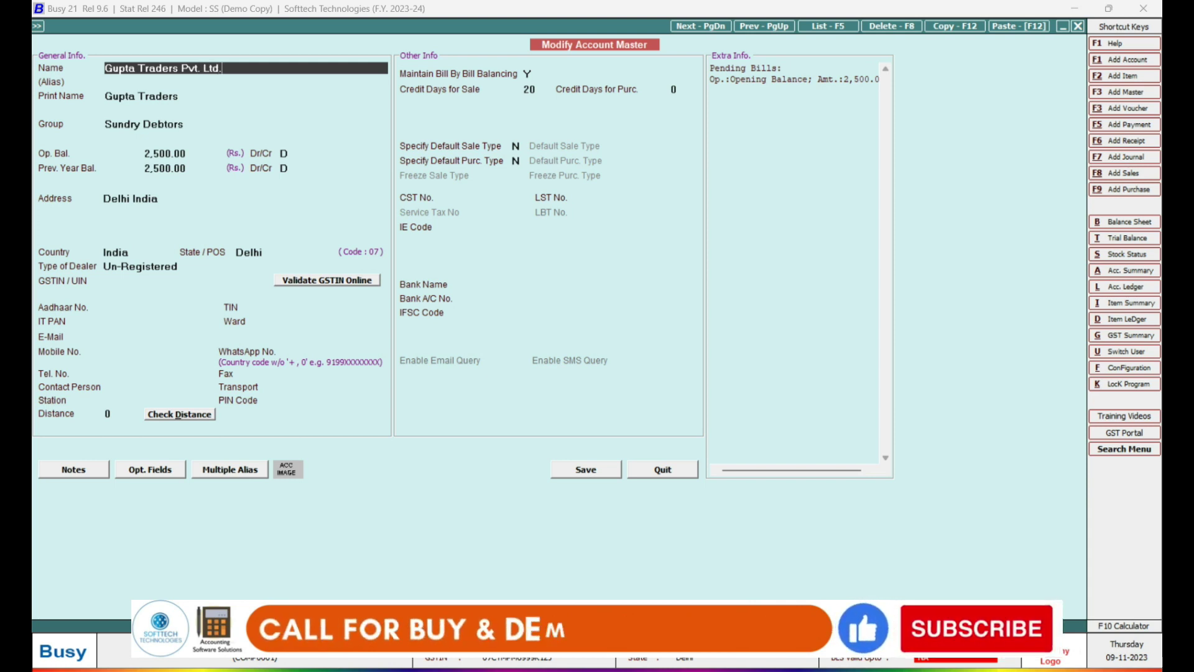
key("Return")
key("Return")
key("Return")
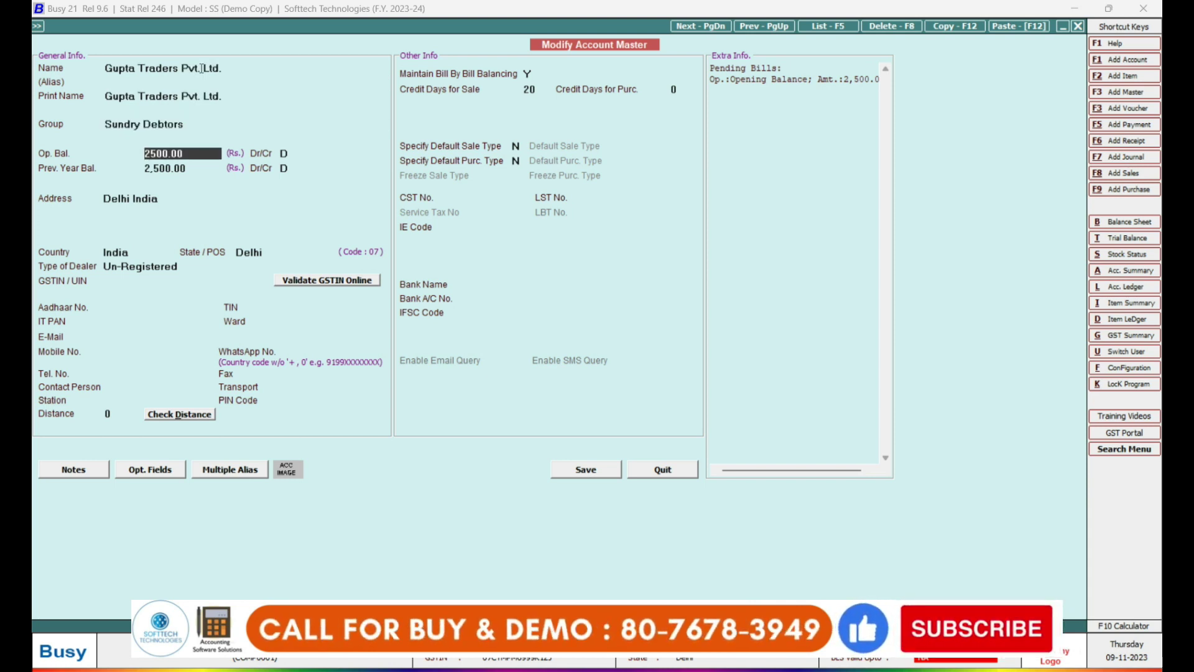
Keep the opening balance and address details, save the modified account and accept its existing bill-by-bill details
key("Return")
key("Return")
key("Return")
key("Return")
key("Return")
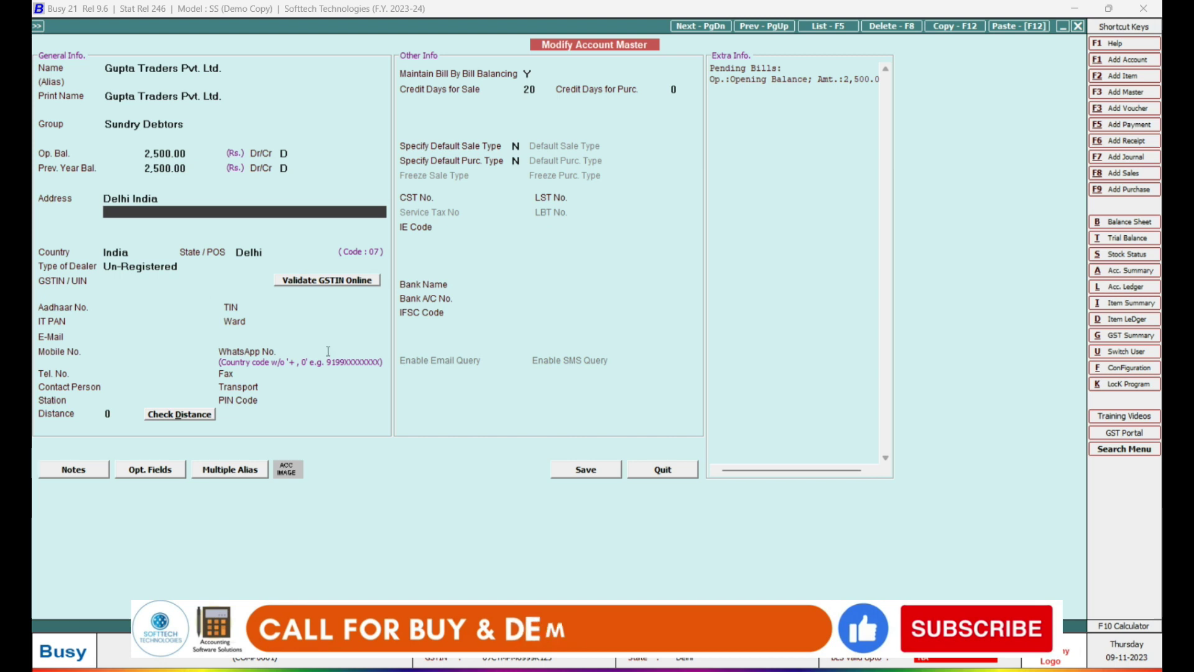
left_click(599, 471)
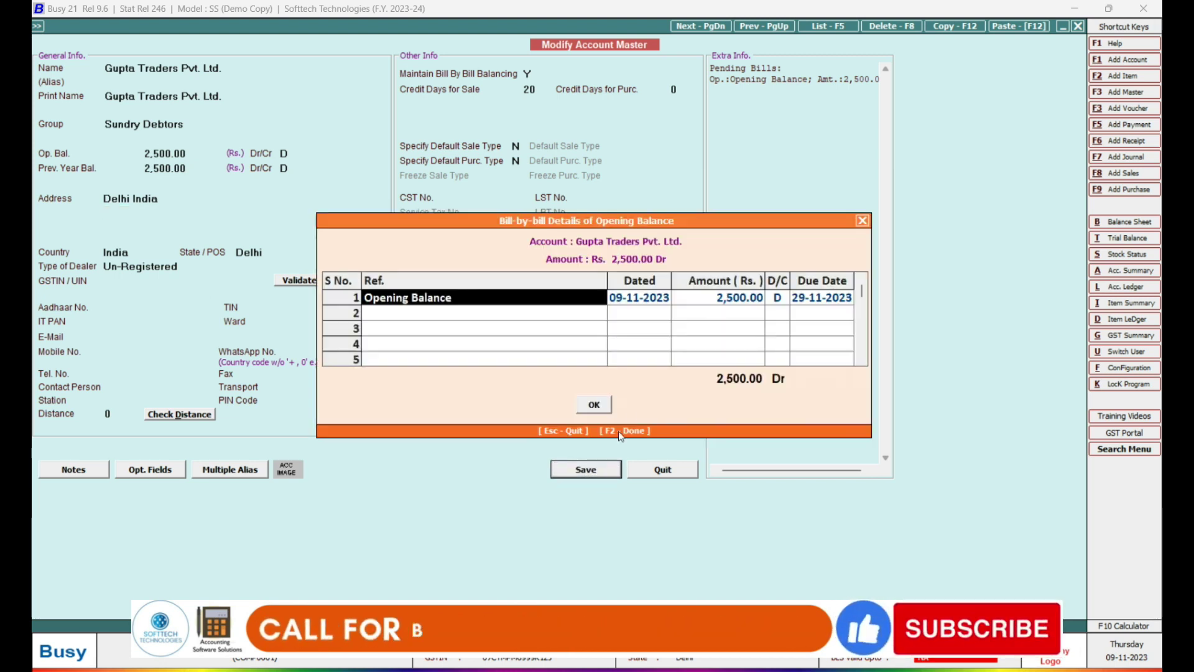
left_click(595, 409)
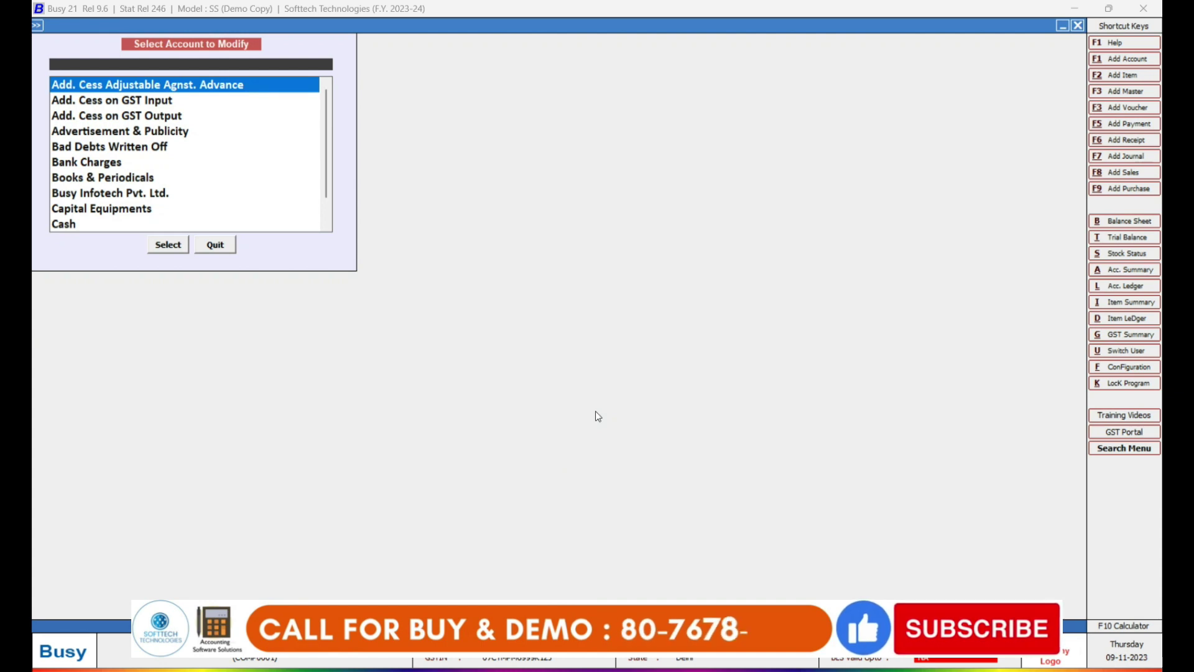
Open Gupta Traders Pvt. Ltd. for modification, request deletion of the account, and decline the deletion
type("gupt")
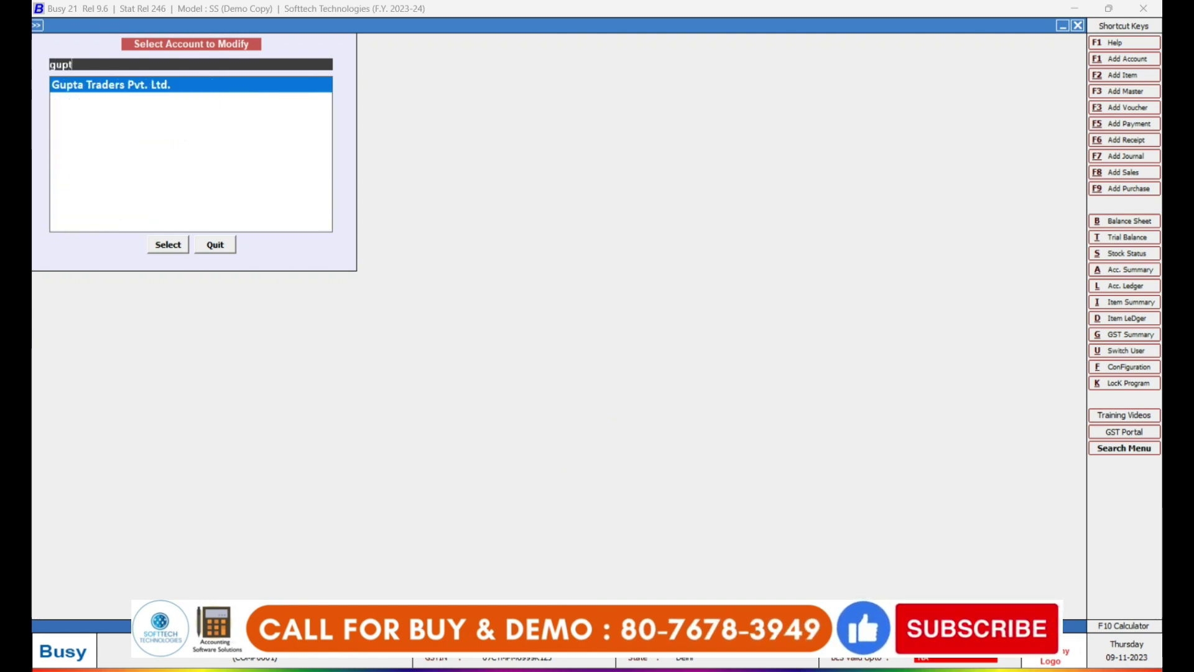
key("Return")
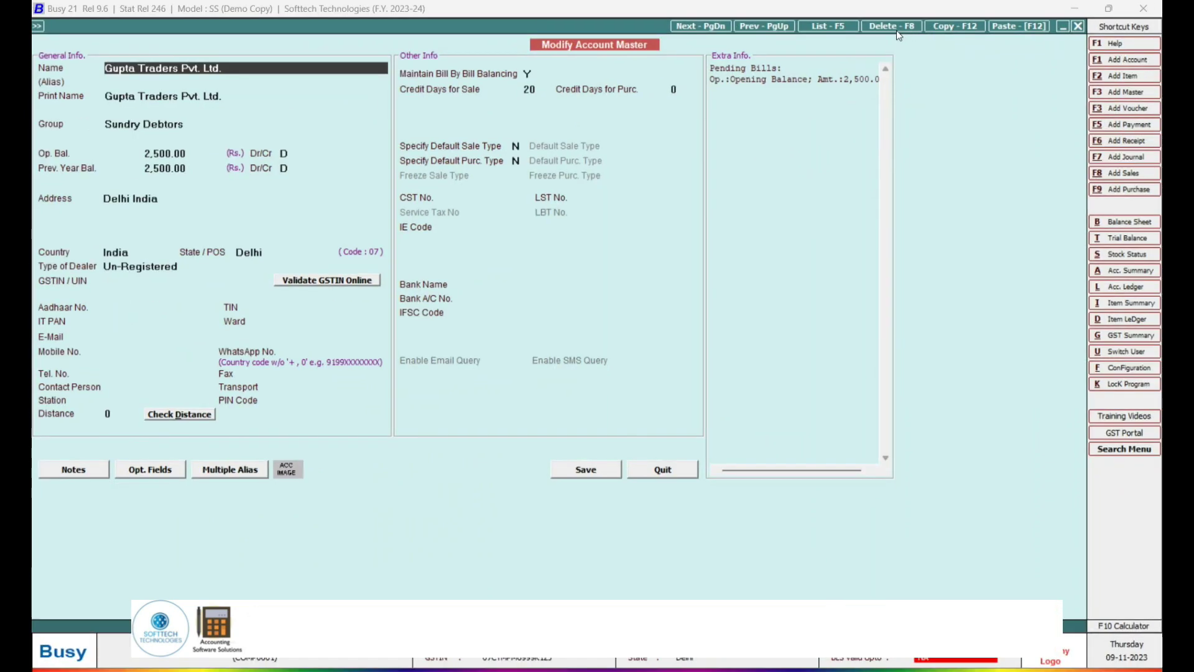
left_click(897, 30)
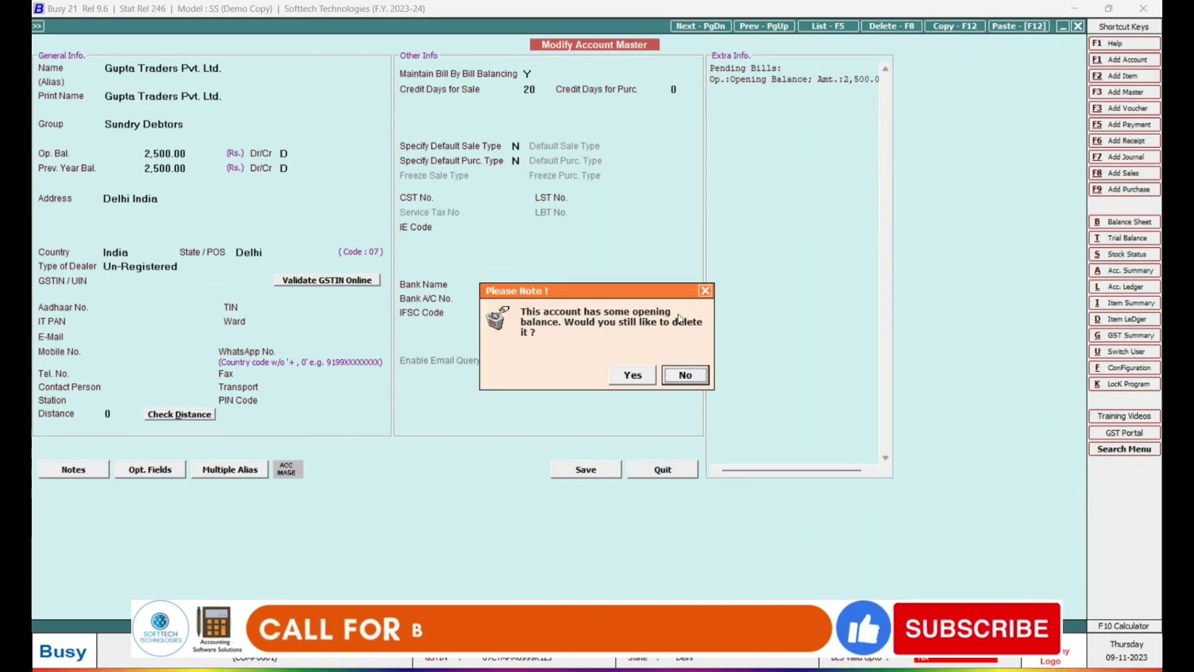
left_click(696, 376)
Quit the account modification form and its account selection list, returning to the account master options
key("Escape")
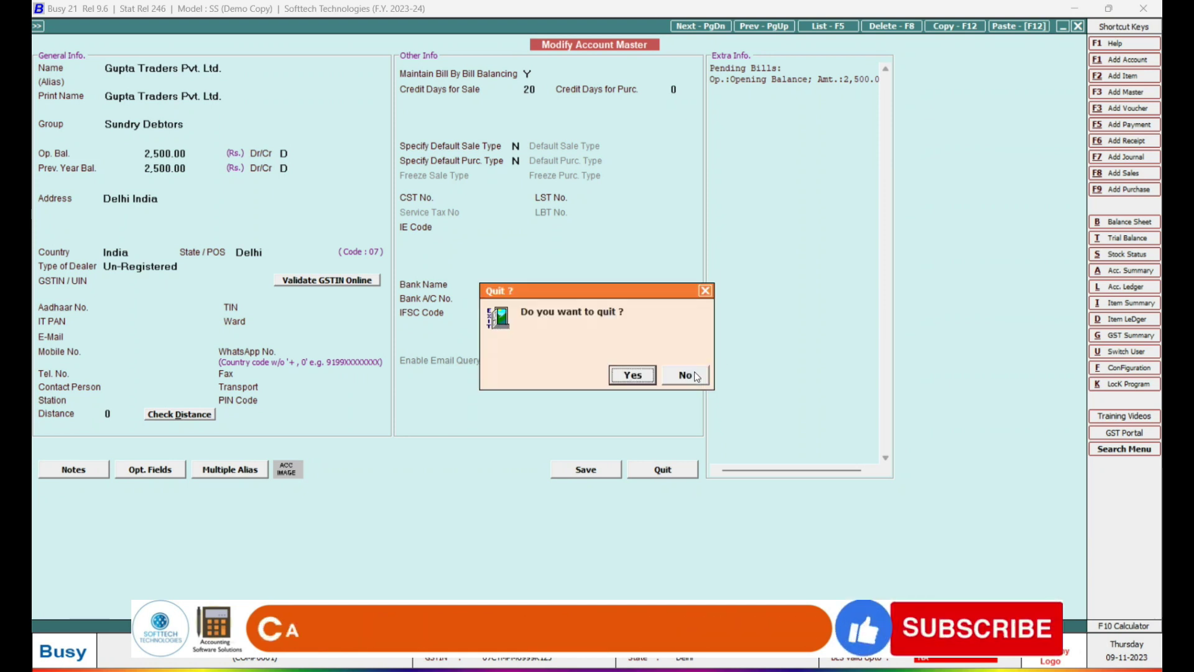
key("Return")
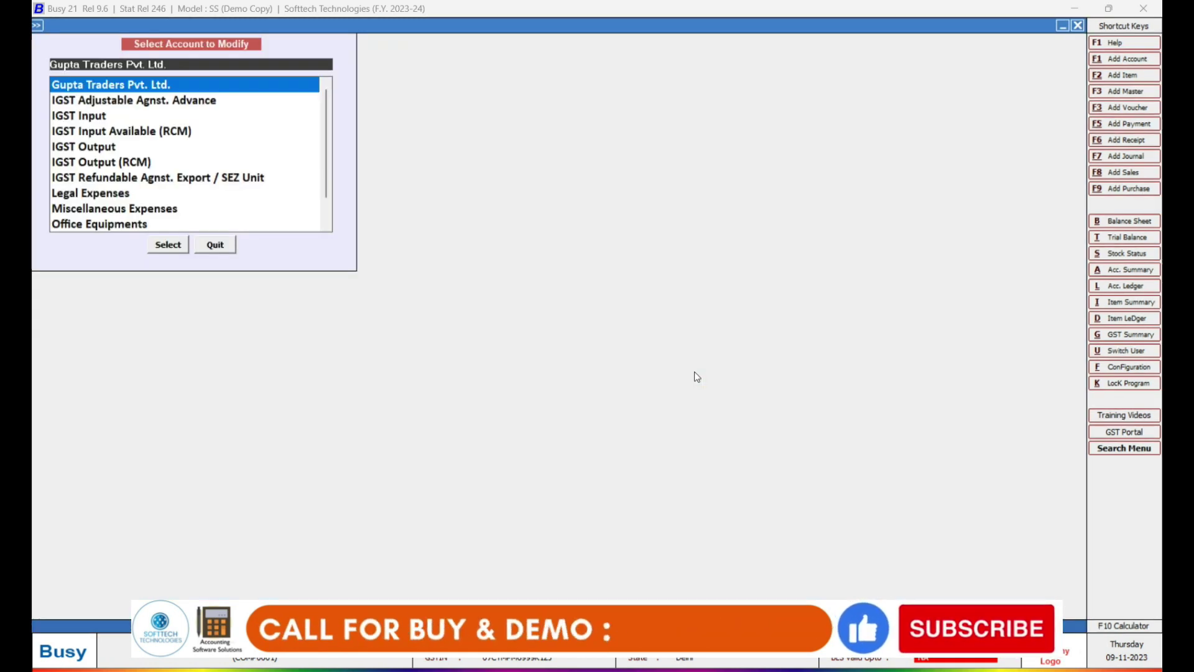
key("Escape")
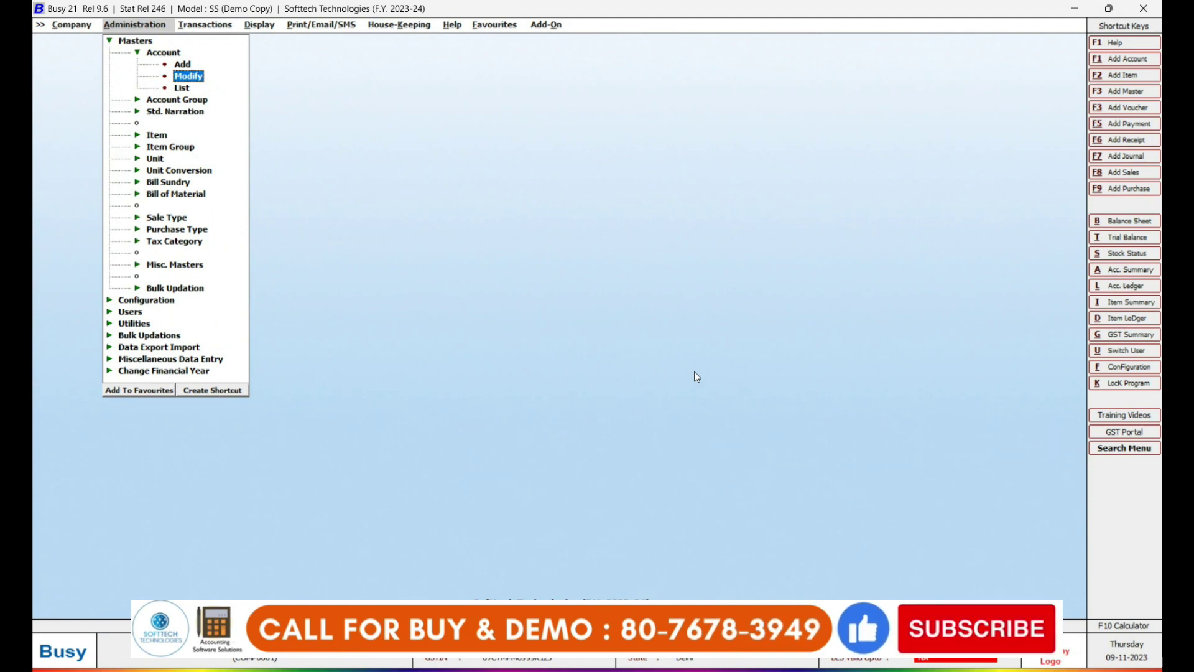